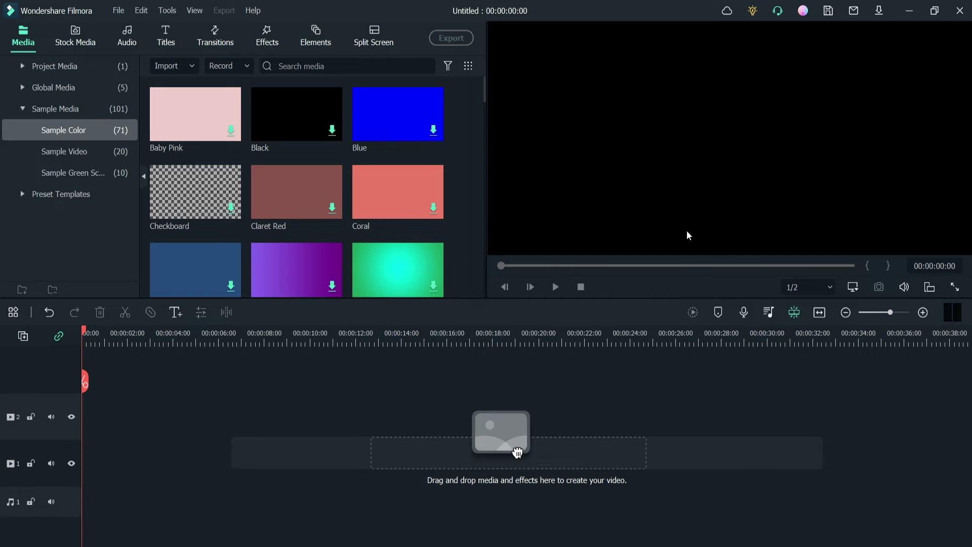
Step: Place the Gradient 7 sample color at the start of video track 1 and fit the timeline to it
{"action": "scroll", "coordinate": [349, 207], "scroll_direction": "down", "scroll_amount": 5}
{"action": "scroll", "coordinate": [342, 202], "scroll_direction": "up", "scroll_amount": 4}
{"action": "scroll", "coordinate": [324, 197], "scroll_direction": "down", "scroll_amount": 4}
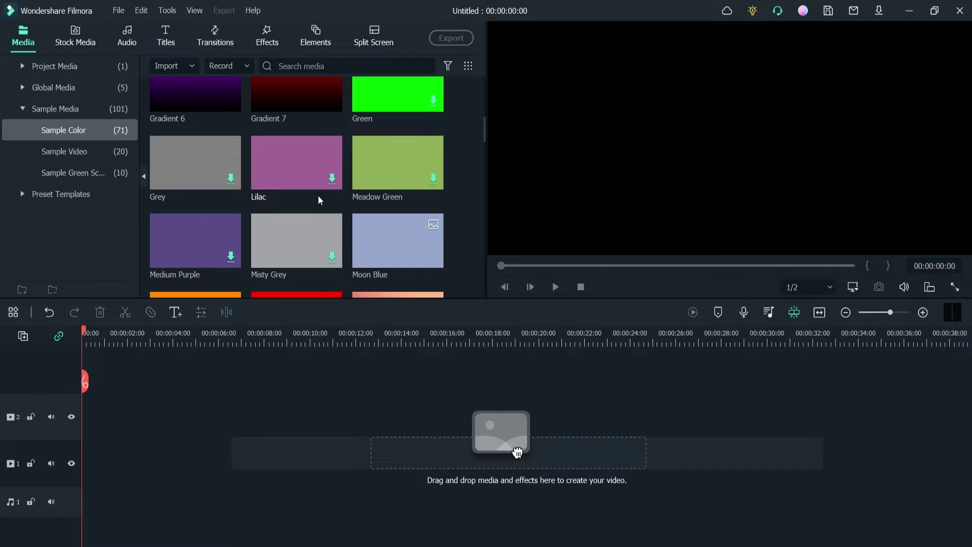
{"action": "scroll", "coordinate": [482, 130], "scroll_direction": "up", "scroll_amount": 1}
{"action": "left_click_drag", "start_coordinate": [298, 152], "coordinate": [154, 494]}
{"action": "left_click", "coordinate": [894, 312]}
{"action": "left_click", "coordinate": [817, 313]}
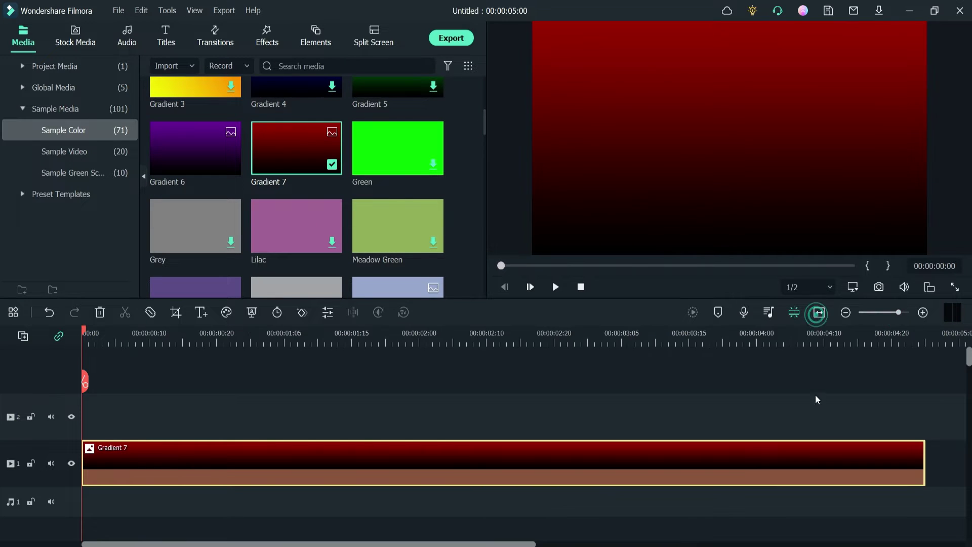
Step: Search the effects library for "countdown timer"
{"action": "left_click", "coordinate": [268, 32]}
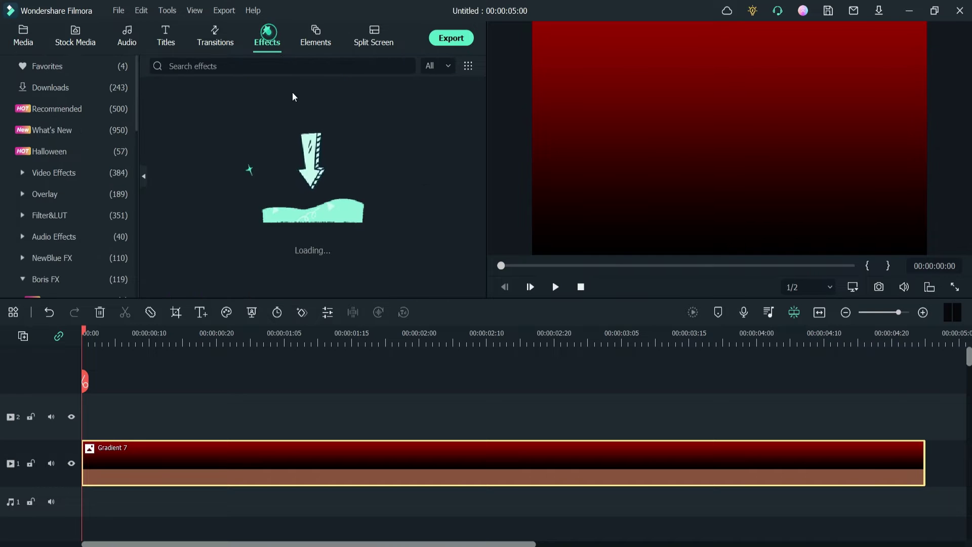
{"action": "left_click", "coordinate": [221, 67]}
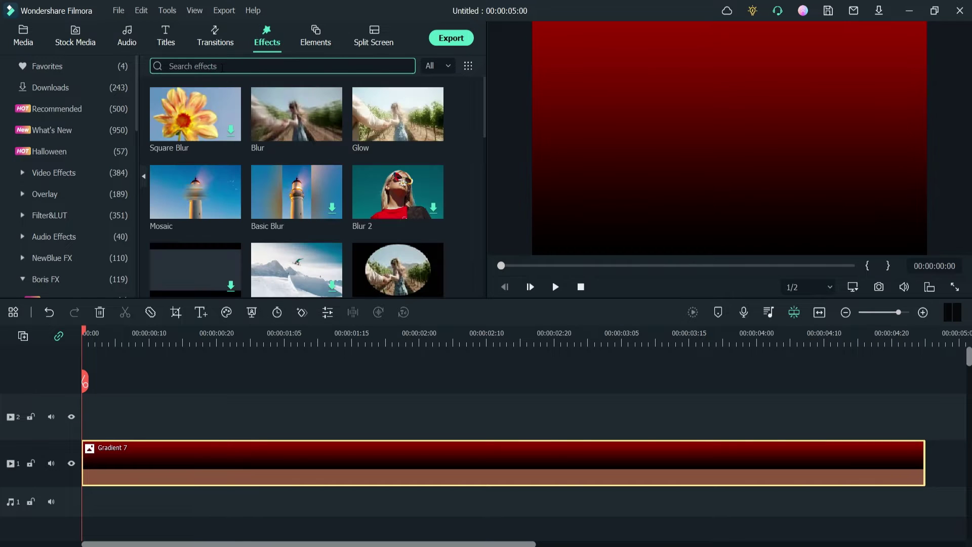
{"action": "type", "text": "countdown timer"}
{"action": "key", "text": "Return"}
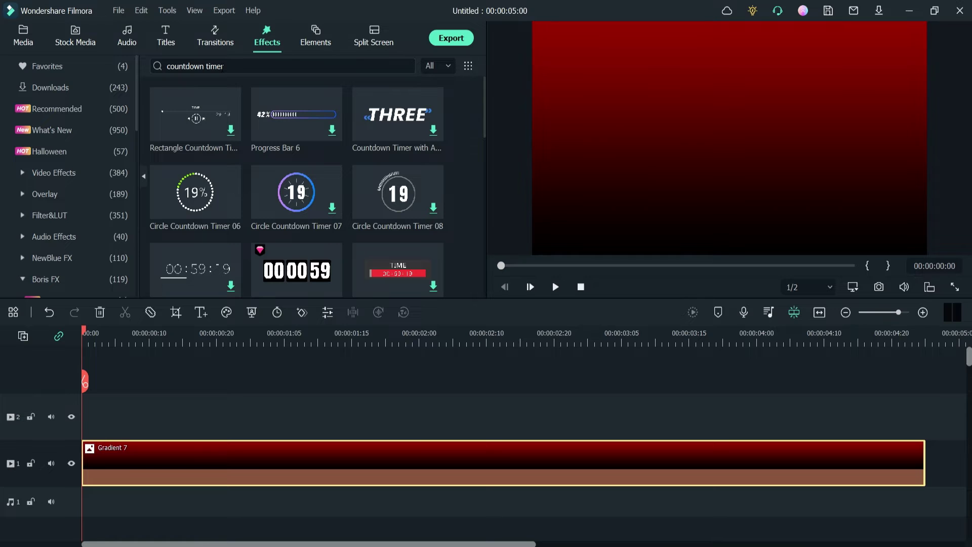
{"action": "mouse_move", "coordinate": [299, 274]}
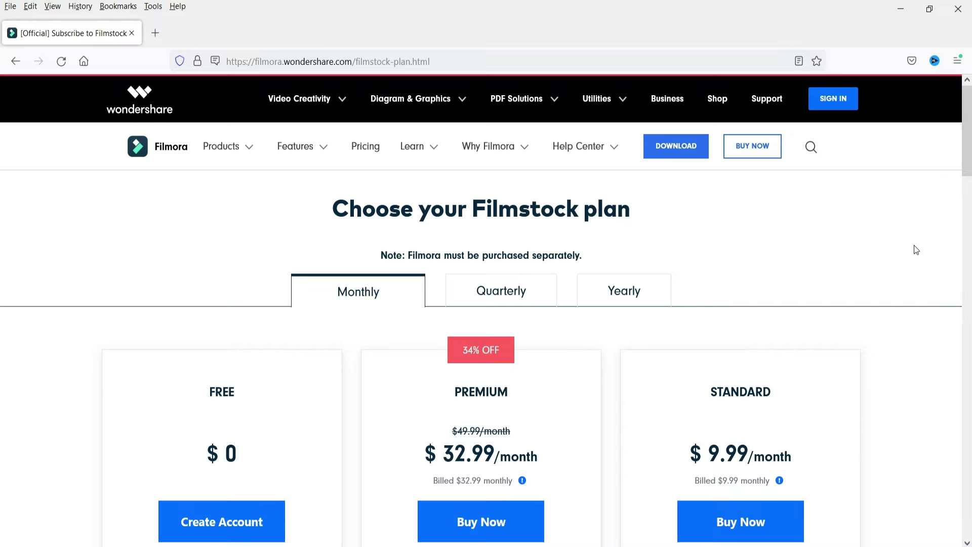
Step: Switch to the browser's Filmstock plan page and compare what the Free, Premium and Standard monthly plans include
{"action": "left_click_drag", "start_coordinate": [968, 152], "coordinate": [968, 184]}
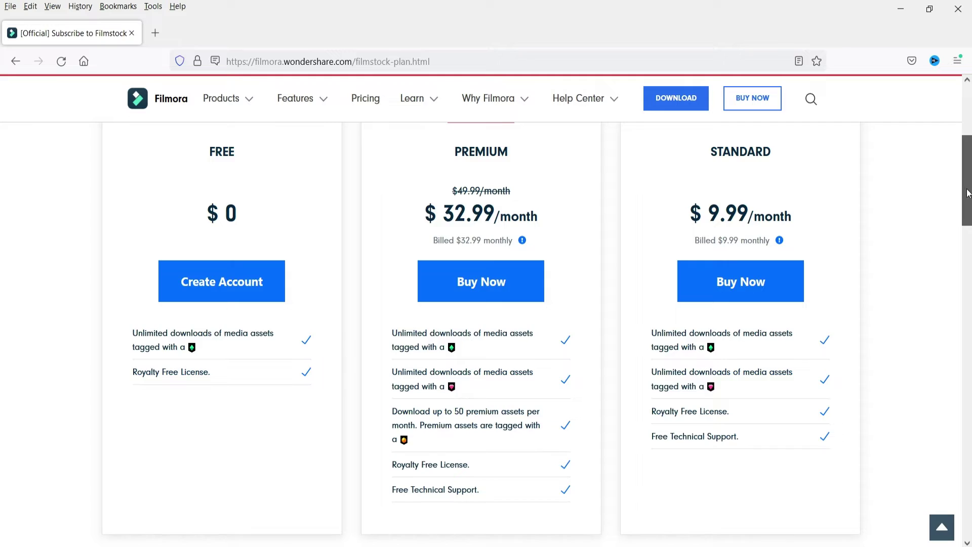
{"action": "left_click_drag", "start_coordinate": [968, 192], "coordinate": [967, 180]}
{"action": "scroll", "coordinate": [908, 238], "scroll_direction": "down", "scroll_amount": 2}
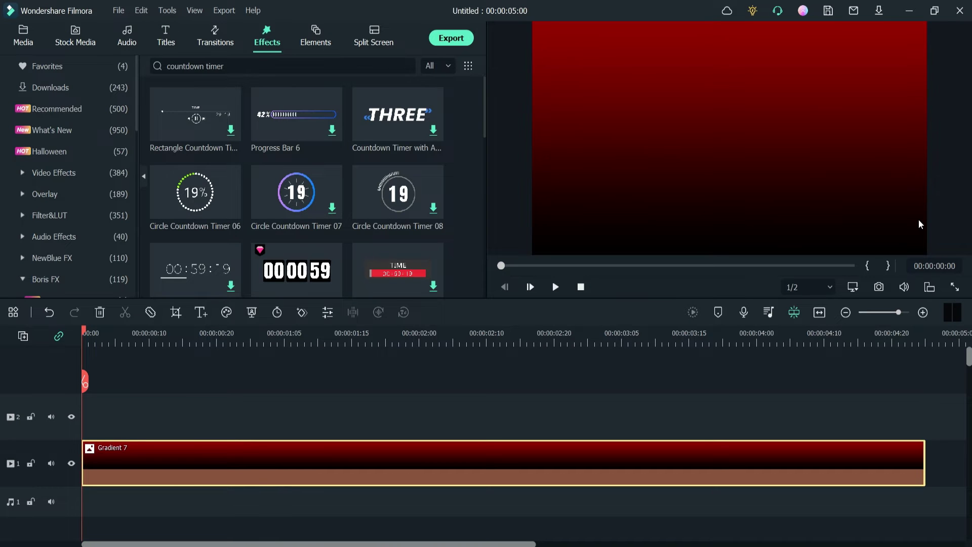
Step: Place the Flip Counter 01 effect on track 2 above the Gradient 7 clip and move the playhead to 00:00:01:06
{"action": "mouse_move", "coordinate": [301, 272]}
{"action": "left_click_drag", "start_coordinate": [300, 272], "coordinate": [72, 405]}
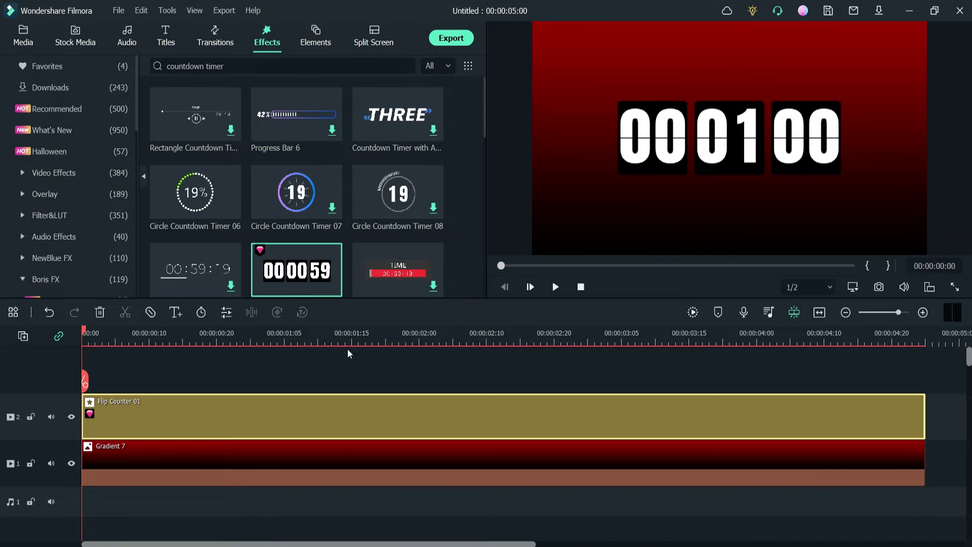
{"action": "left_click", "coordinate": [289, 339]}
Step: In the Flip Counter 01 settings, set Minute to 0 and Second to 6
{"action": "double_click", "coordinate": [199, 408]}
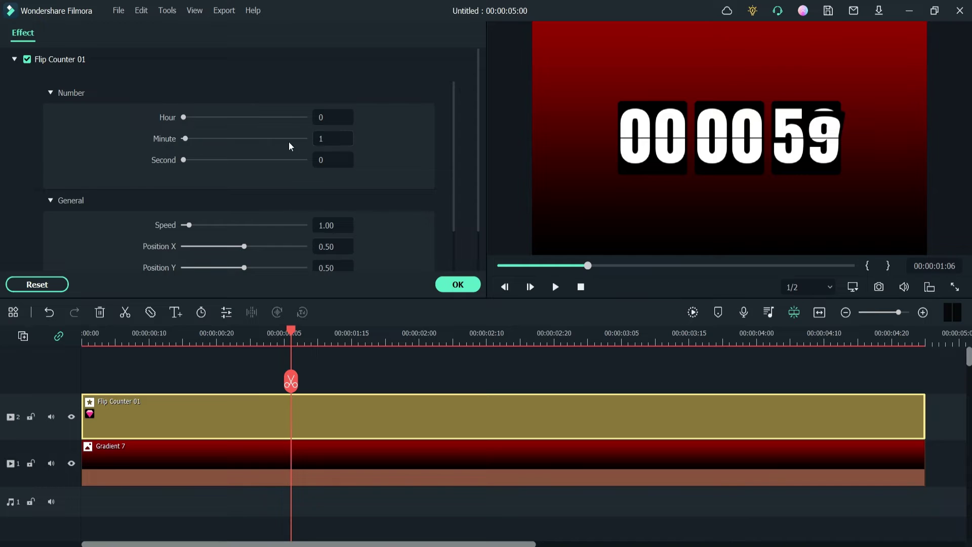
{"action": "key", "text": "BackSpace"}
{"action": "type", "text": "0"}
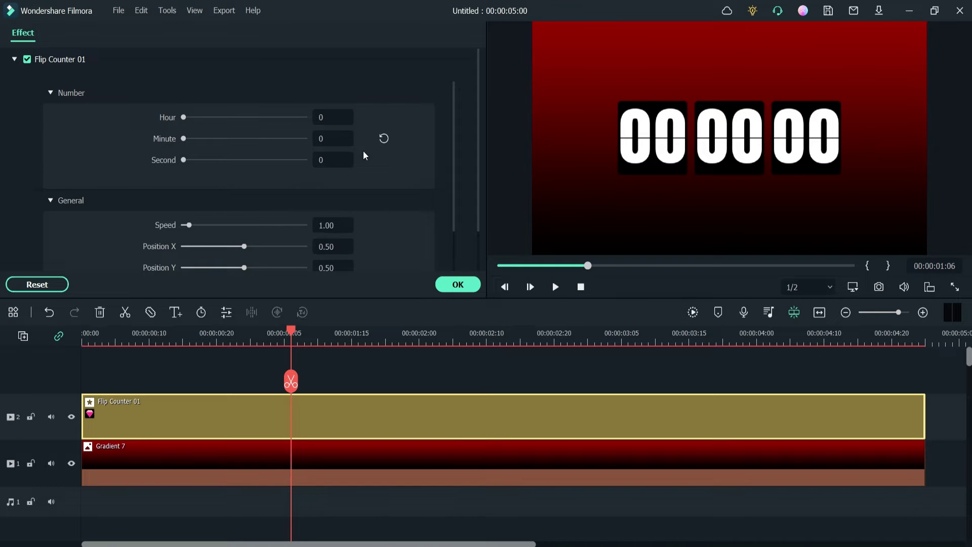
{"action": "double_click", "coordinate": [321, 159]}
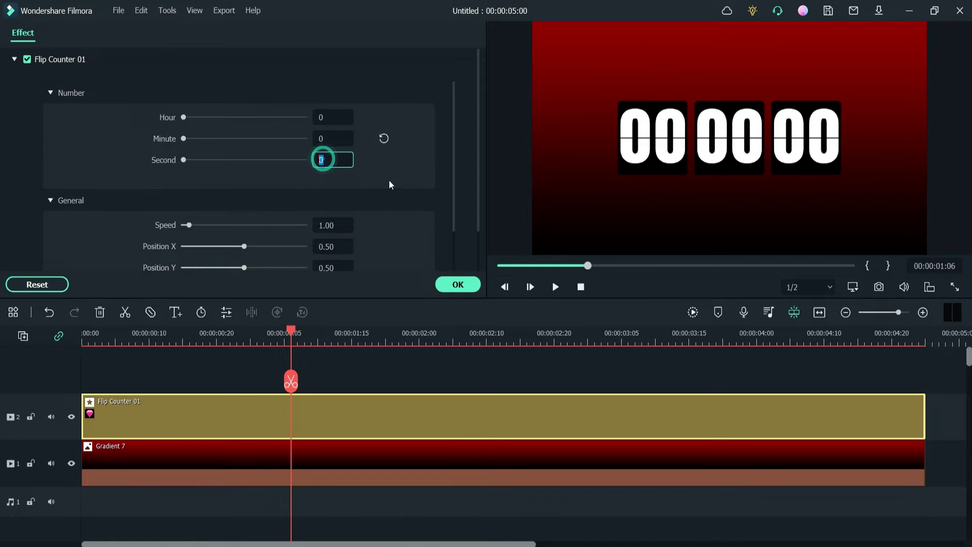
{"action": "type", "text": "6"}
{"action": "key", "text": "Return"}
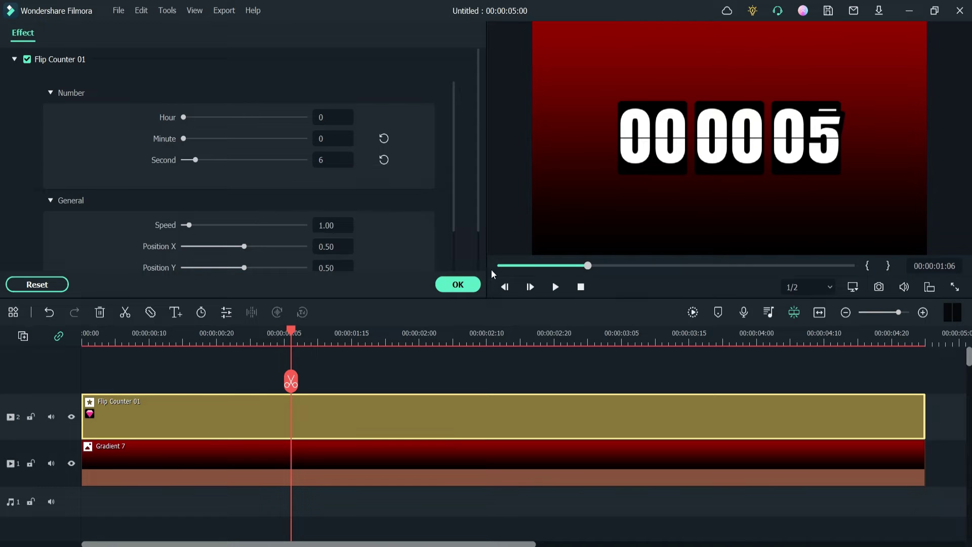
Step: Set the flip counter's Speed to 1.46, Position X to 0.56 and Position Y to 0.61, and play it from the start
{"action": "mouse_move", "coordinate": [187, 226]}
{"action": "left_mouse_down"}
{"action": "mouse_move", "coordinate": [198, 228]}
{"action": "mouse_move", "coordinate": [190, 227]}
{"action": "left_mouse_up"}
{"action": "left_click_drag", "start_coordinate": [243, 246], "coordinate": [250, 268]}
{"action": "left_click", "coordinate": [247, 268]}
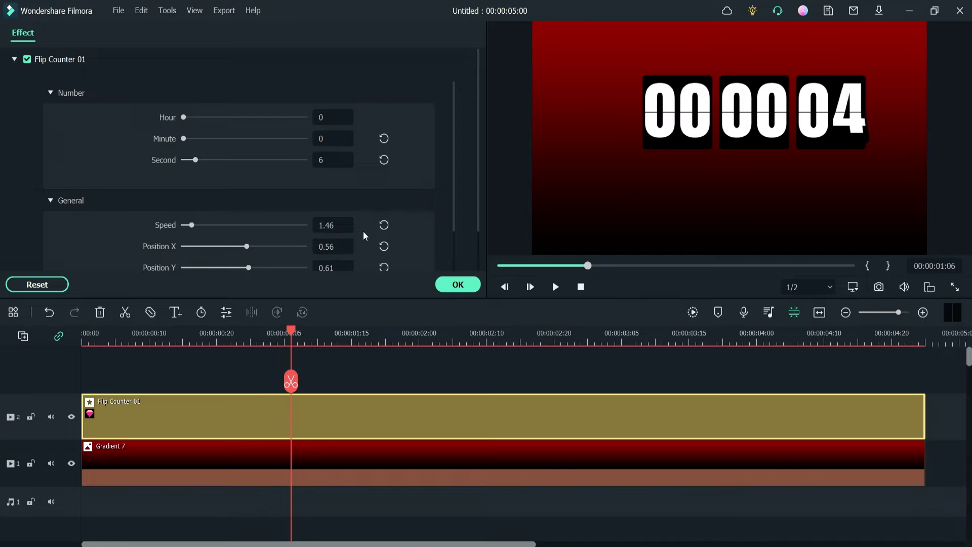
{"action": "scroll", "coordinate": [474, 202], "scroll_direction": "down", "scroll_amount": 1}
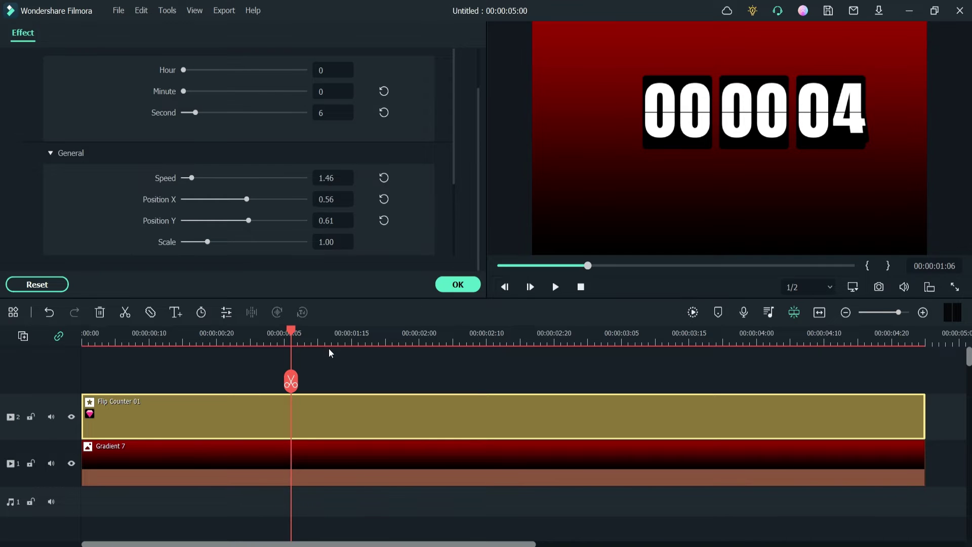
{"action": "left_click", "coordinate": [458, 284]}
{"action": "left_click_drag", "start_coordinate": [291, 330], "coordinate": [85, 331]}
{"action": "key", "text": "space"}
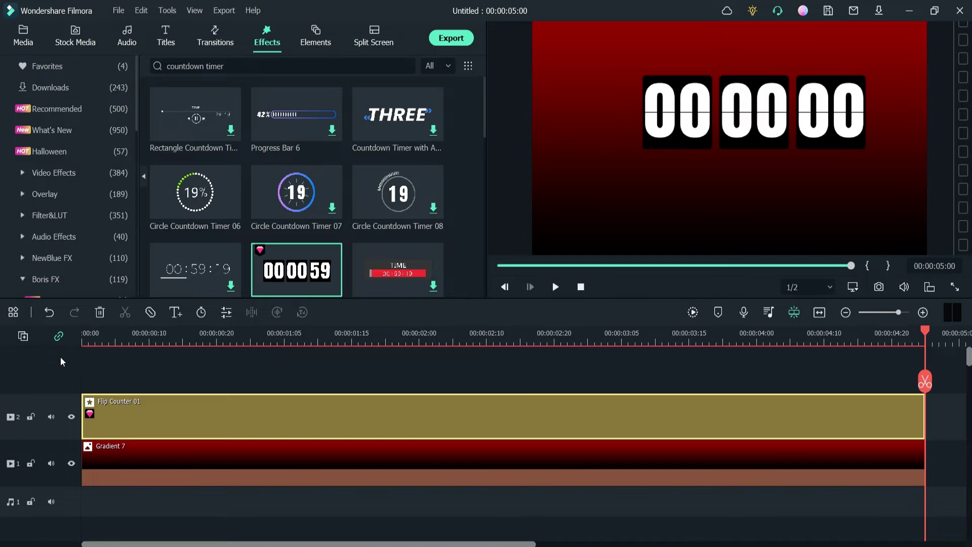
Step: Delete the Flip Counter 01 clip from track 2 and lengthen the Gradient 7 clip to 00:00:06:15
{"action": "left_click", "coordinate": [334, 405]}
{"action": "key", "text": "Delete"}
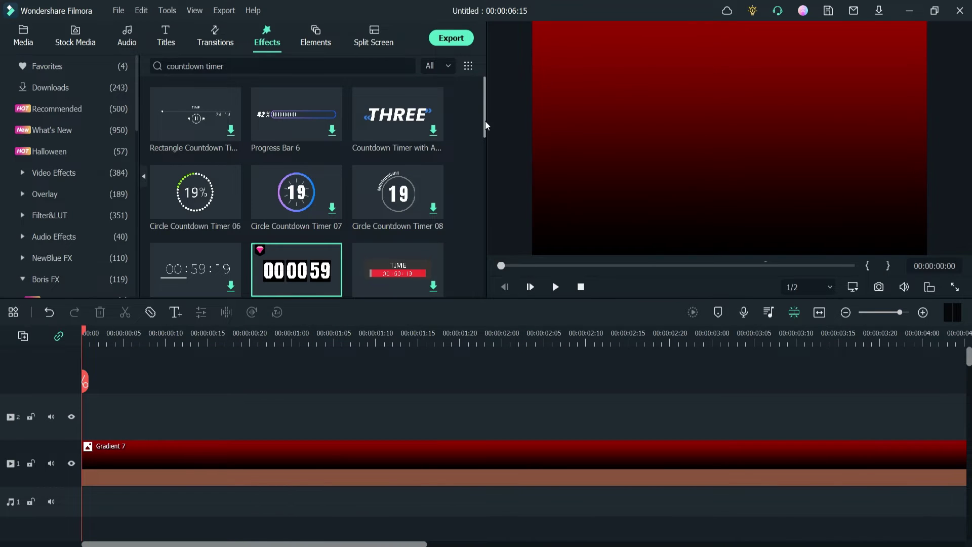
Step: Place the Circle Countdown Timer 06 effect at the start of track 2 and play its first two seconds
{"action": "left_click_drag", "start_coordinate": [485, 125], "coordinate": [485, 141]}
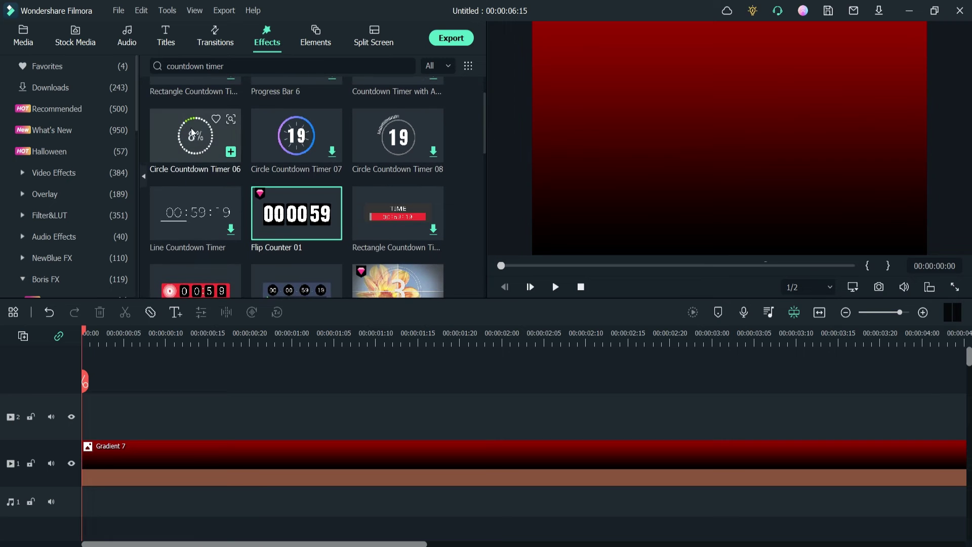
{"action": "left_click_drag", "start_coordinate": [226, 138], "coordinate": [81, 414]}
{"action": "key", "text": "space"}
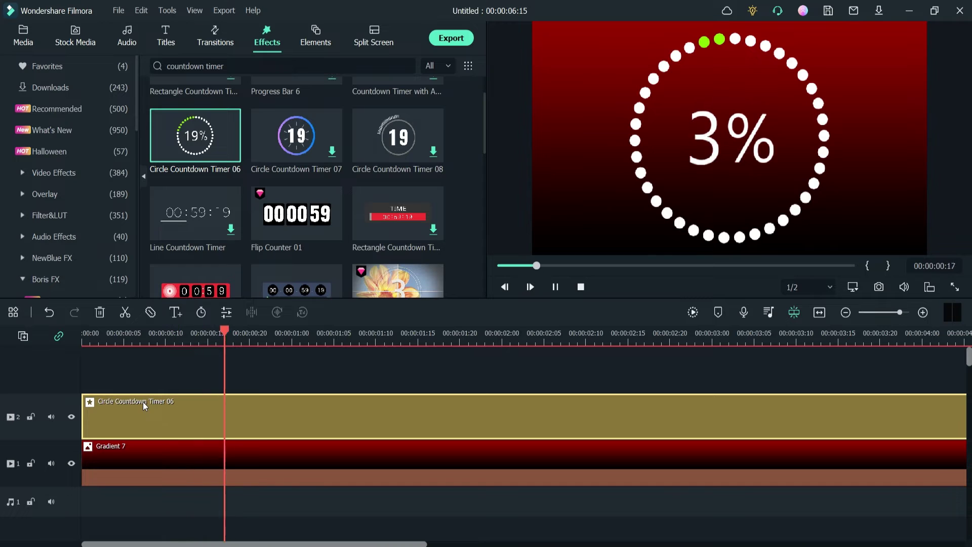
{"action": "key", "text": "space"}
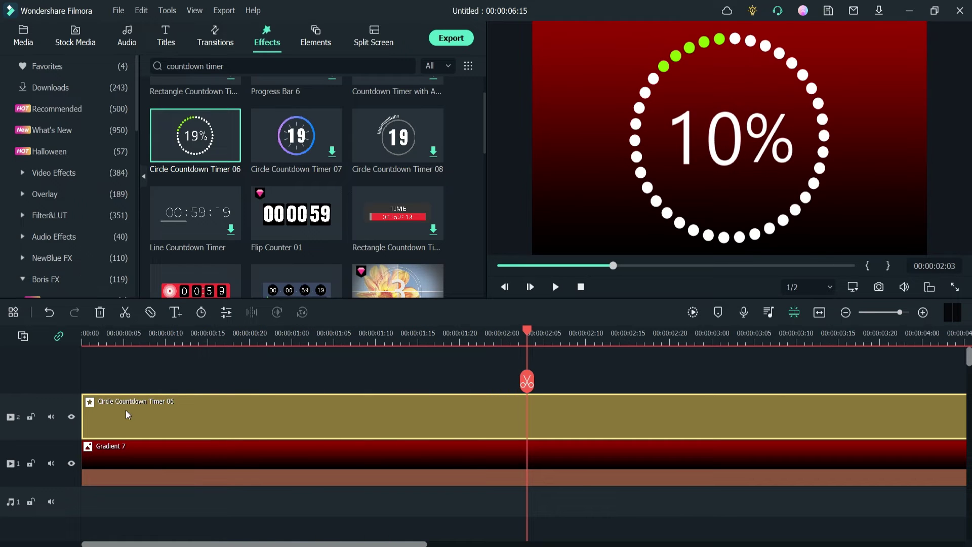
Step: Review the settings of Circle Countdown Timer 06 and undo adding the effect
{"action": "double_click", "coordinate": [123, 414]}
{"action": "scroll", "coordinate": [277, 165], "scroll_direction": "up", "scroll_amount": 1}
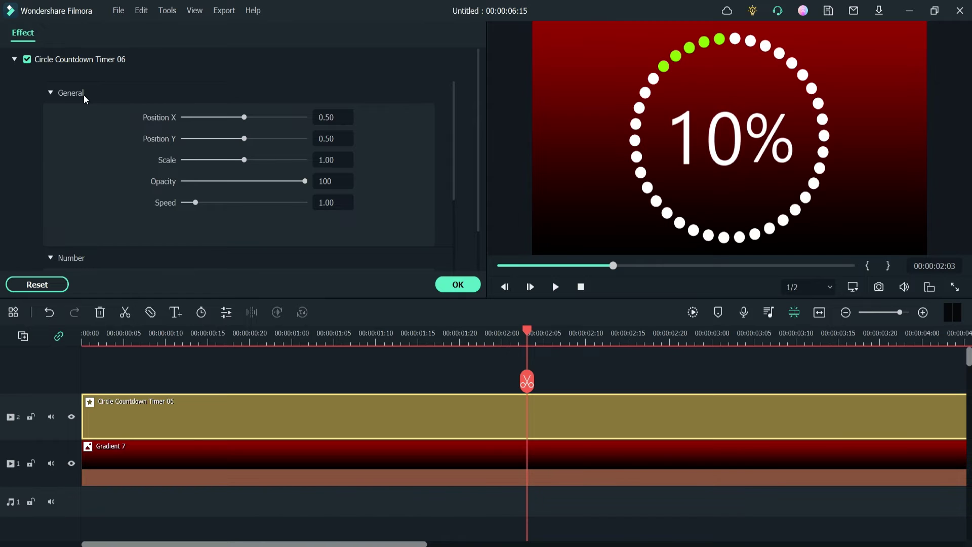
{"action": "scroll", "coordinate": [91, 109], "scroll_direction": "down", "scroll_amount": 5}
{"action": "scroll", "coordinate": [91, 110], "scroll_direction": "up", "scroll_amount": 5}
{"action": "key", "text": "ctrl+z"}
Step: Place the Circle Countdown Timer 02 effect at the start of track 2 above the Gradient 7 clip
{"action": "left_click_drag", "start_coordinate": [485, 126], "coordinate": [481, 235]}
{"action": "mouse_move", "coordinate": [296, 227]}
{"action": "left_click_drag", "start_coordinate": [296, 228], "coordinate": [86, 408]}
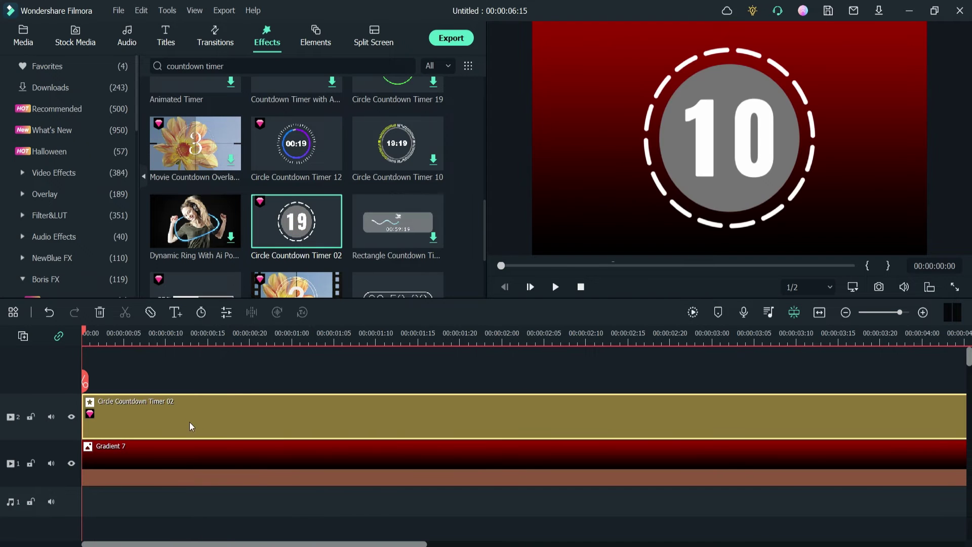
Step: In the Circle Countdown Timer 02 settings, set Second to 6
{"action": "double_click", "coordinate": [191, 416]}
{"action": "left_click", "coordinate": [188, 415]}
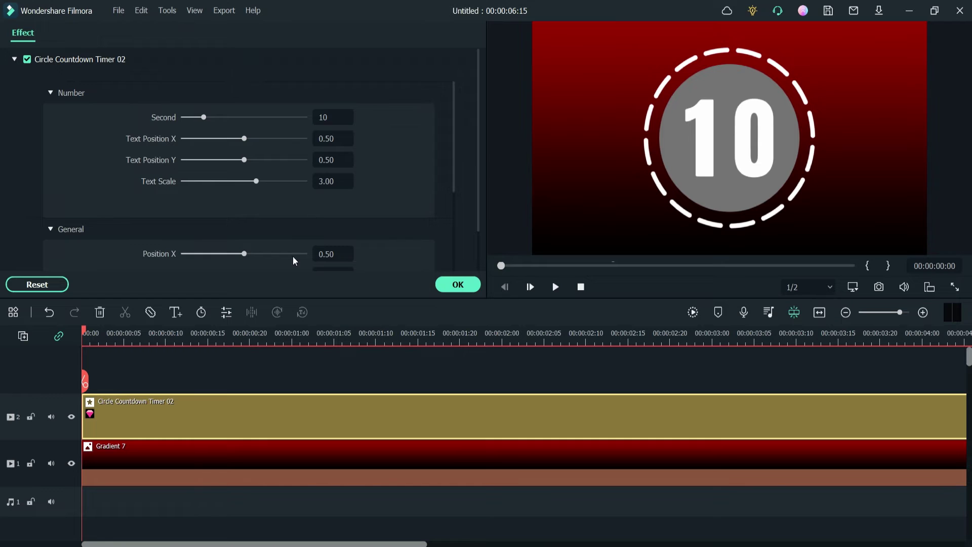
{"action": "double_click", "coordinate": [324, 126]}
{"action": "type", "text": "6"}
{"action": "left_click", "coordinate": [397, 134]}
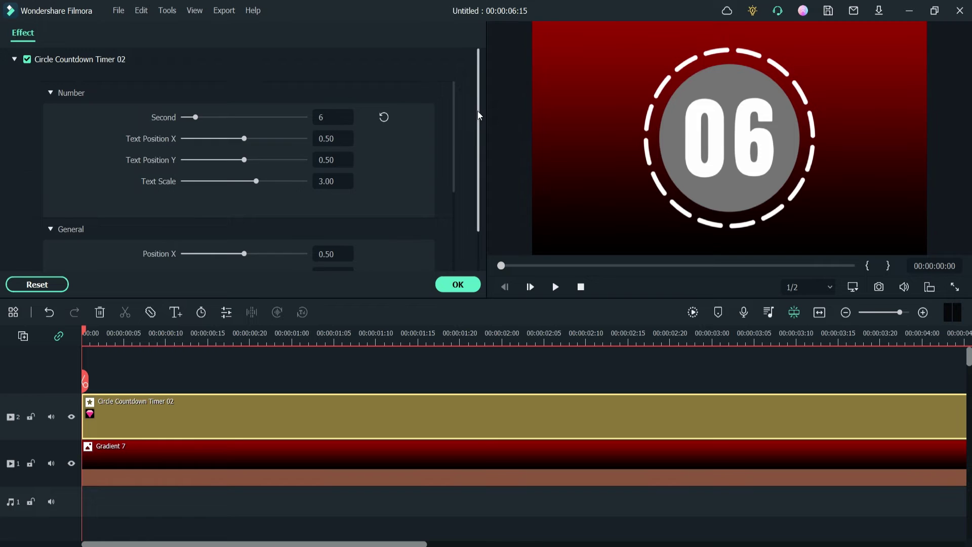
Step: In the circle timer's Theme settings, set Color Filled to dark green and Text Color to light yellow-green, and apply the changes
{"action": "left_click_drag", "start_coordinate": [477, 111], "coordinate": [477, 175]}
{"action": "left_click", "coordinate": [52, 183]}
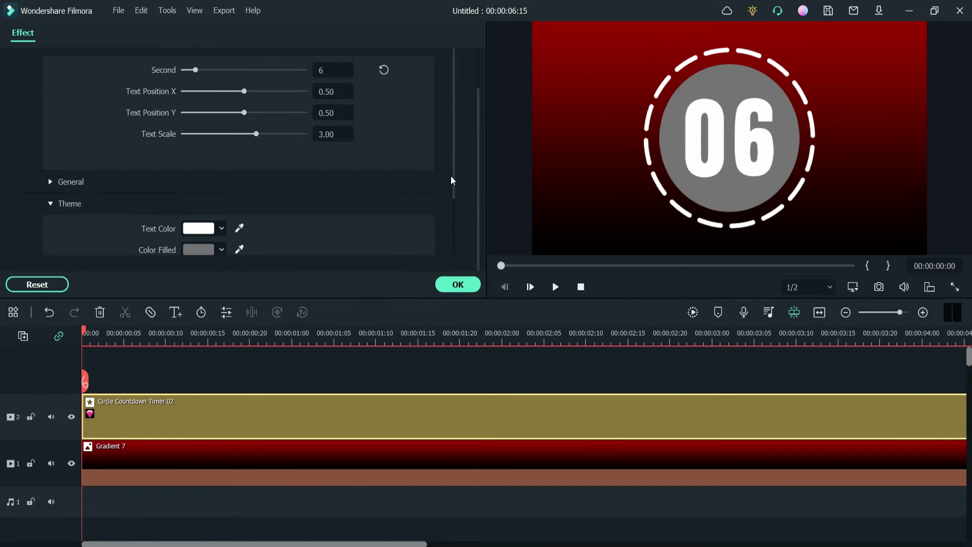
{"action": "left_click_drag", "start_coordinate": [452, 180], "coordinate": [454, 228]}
{"action": "left_click", "coordinate": [201, 177]}
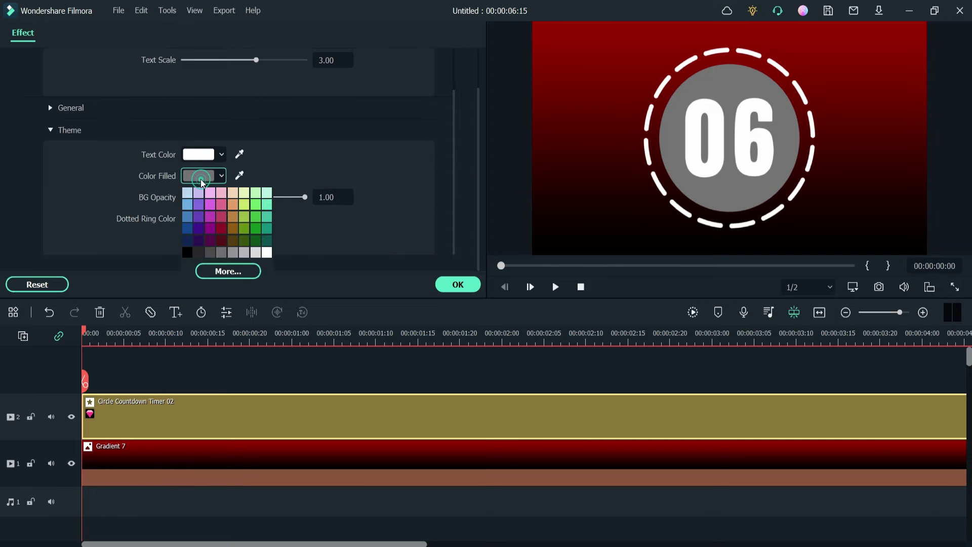
{"action": "left_click", "coordinate": [256, 240]}
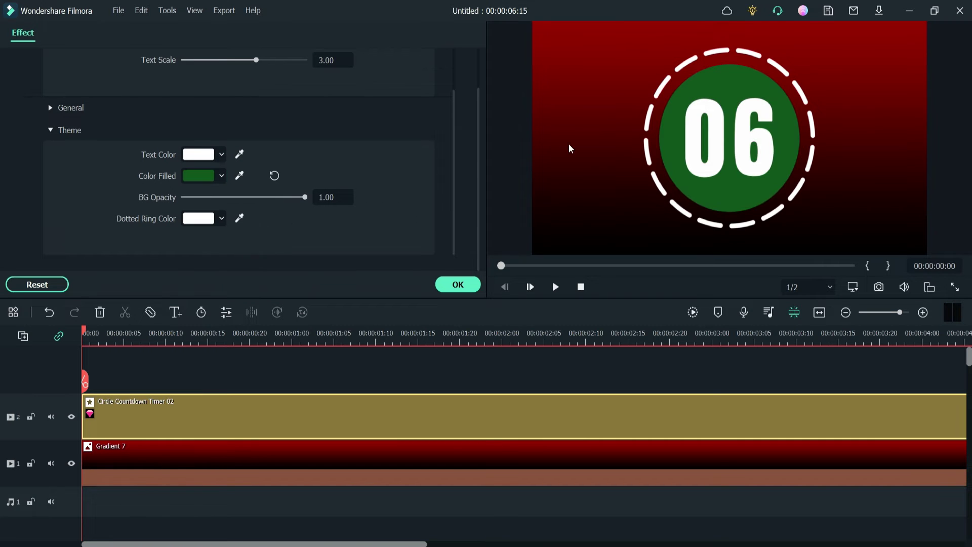
{"action": "left_click", "coordinate": [200, 154]}
{"action": "left_click", "coordinate": [247, 189]}
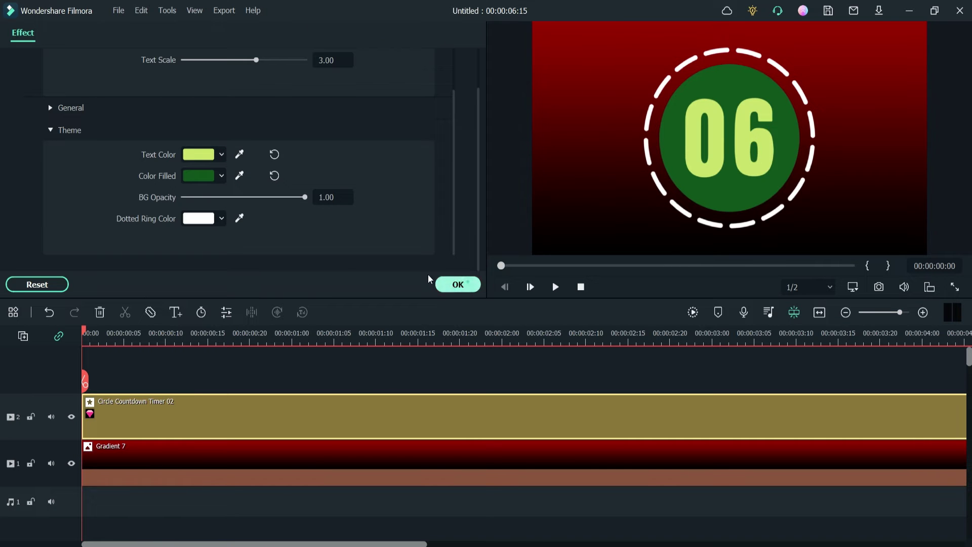
{"action": "left_click", "coordinate": [458, 284]}
Step: Play the circle countdown and extend its clip on track 2 to about 00:00:05:18
{"action": "key", "text": "space"}
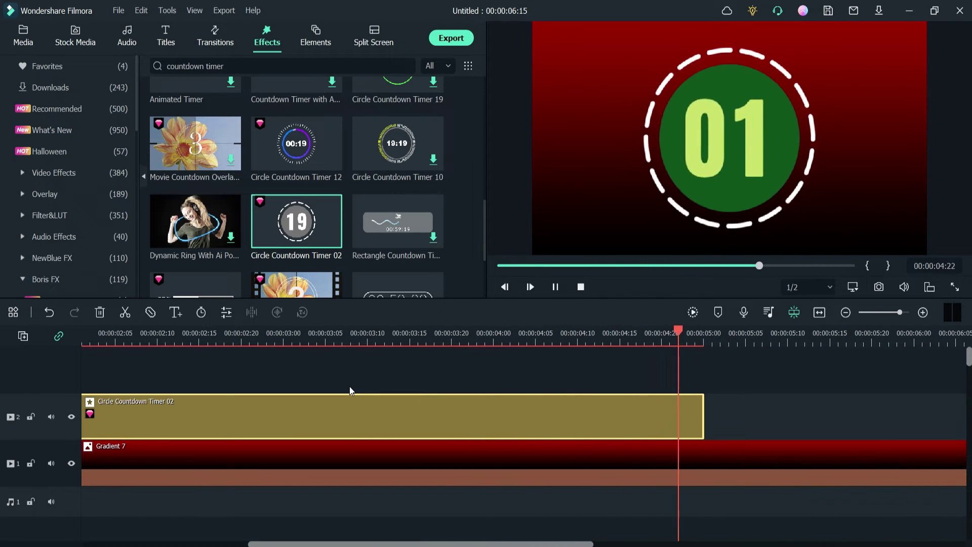
{"action": "key", "text": "space"}
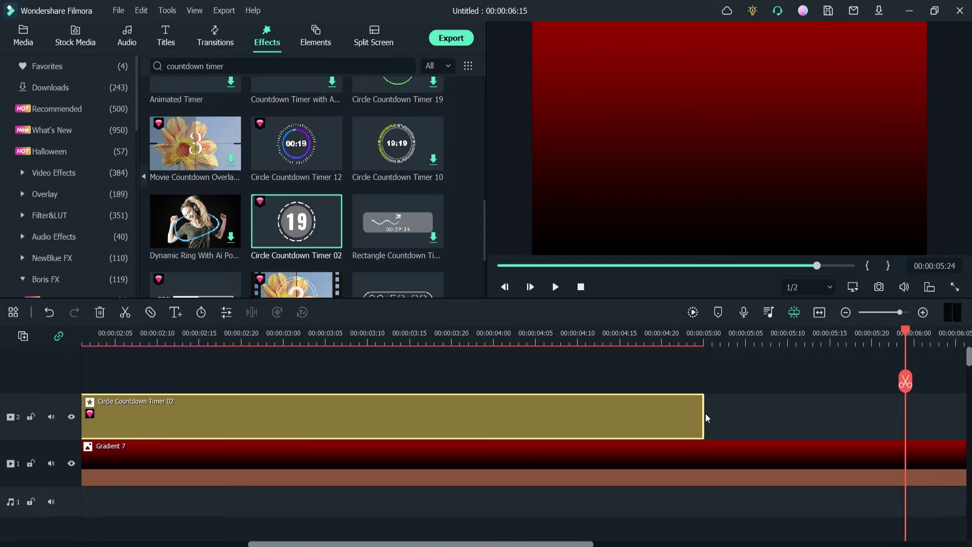
{"action": "left_click_drag", "start_coordinate": [704, 417], "coordinate": [855, 417]}
{"action": "key", "text": "space"}
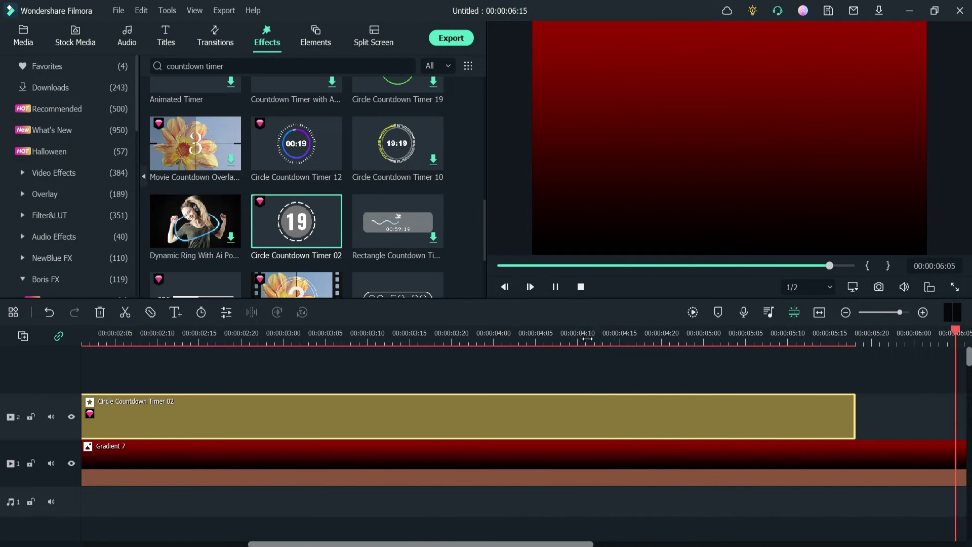
Step: Replace the circle timer on track 2 with the Countdown Timer with Arrows 02 effect and play it
{"action": "scroll", "coordinate": [464, 185], "scroll_direction": "down", "scroll_amount": 5}
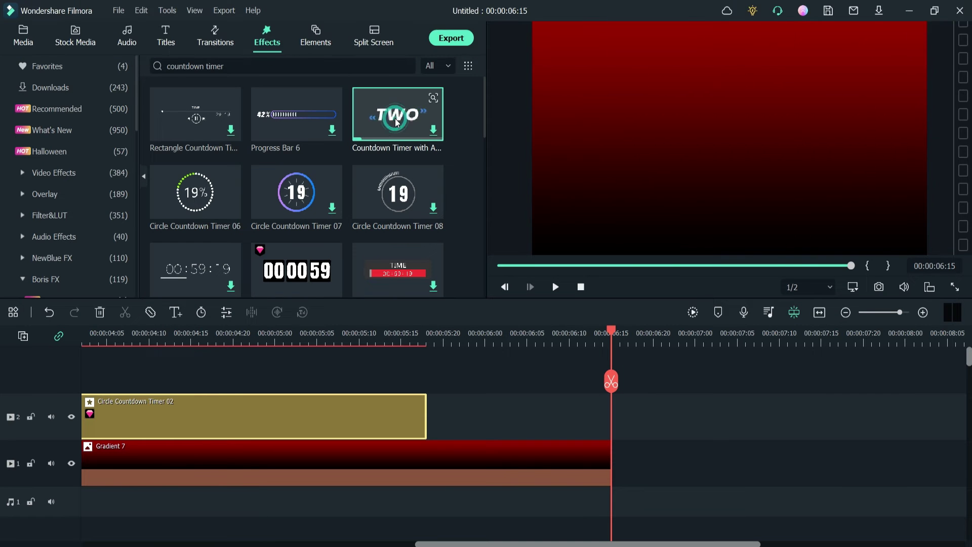
{"action": "key", "text": "ctrl+z"}
{"action": "left_click_drag", "start_coordinate": [387, 104], "coordinate": [262, 402]}
{"action": "key", "text": "space"}
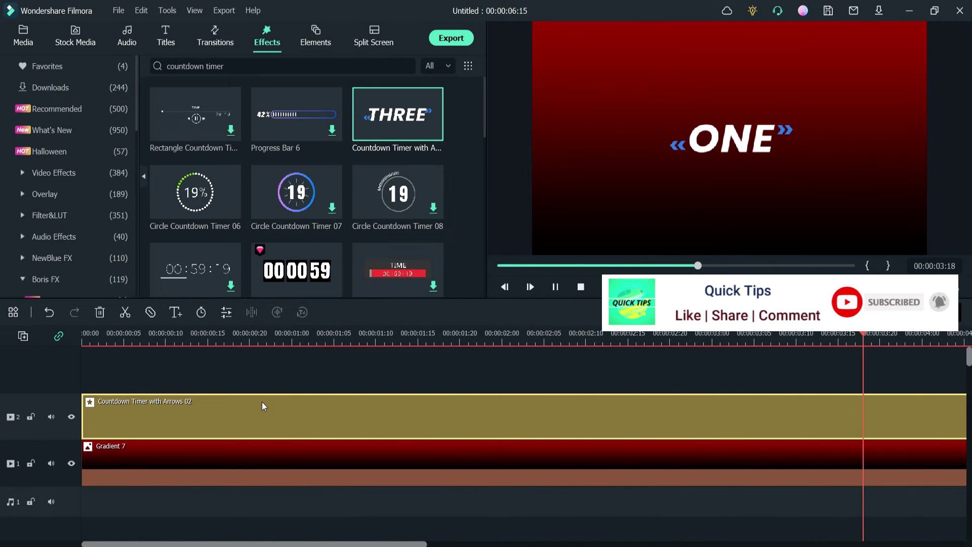
{"action": "key", "text": "space"}
Step: Open the settings of the Countdown Timer with Arrows 02 clip and review its General and Theme options
{"action": "double_click", "coordinate": [206, 421]}
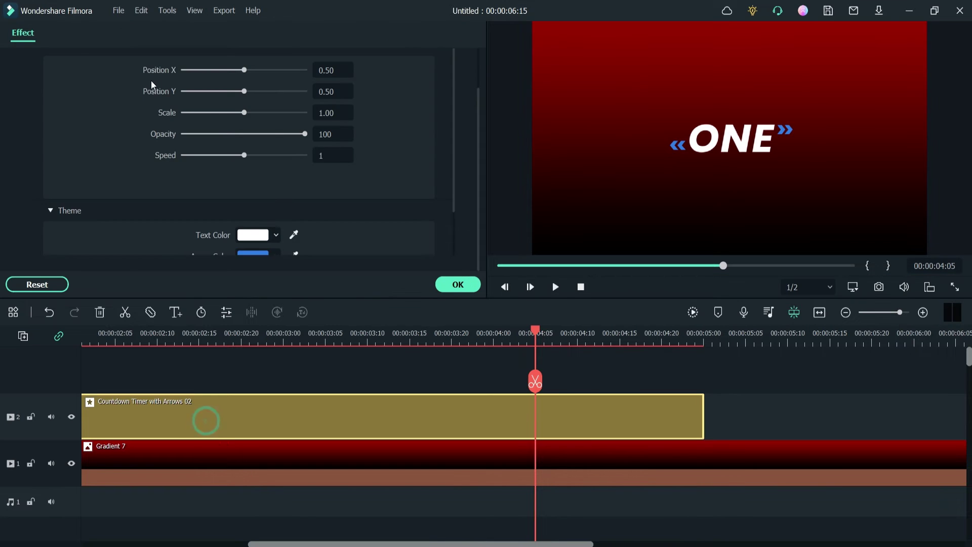
{"action": "scroll", "coordinate": [348, 139], "scroll_direction": "down", "scroll_amount": 3}
{"action": "scroll", "coordinate": [347, 139], "scroll_direction": "up", "scroll_amount": 3}
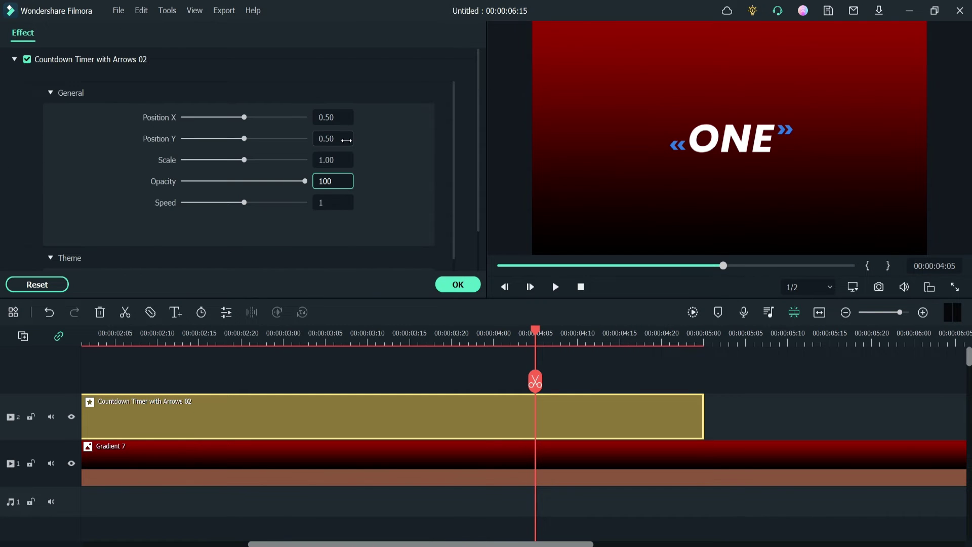
Step: Collapse the General options of the Countdown Timer with Arrows 02 clip to view its Theme colors
{"action": "left_click", "coordinate": [50, 93]}
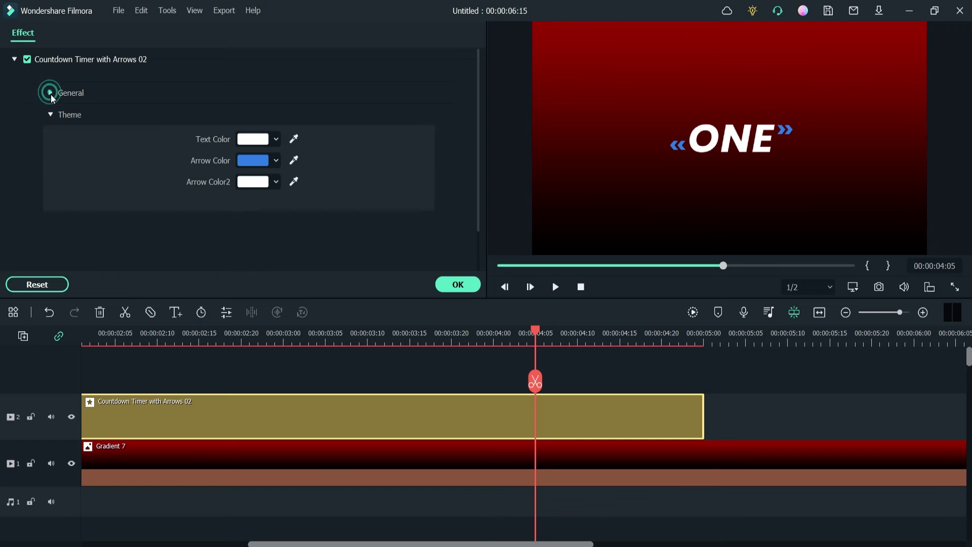
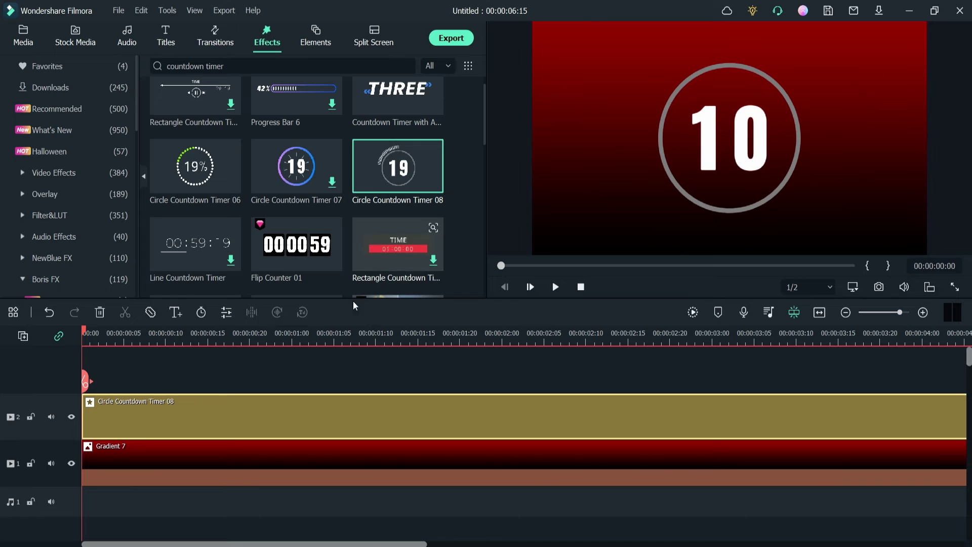
Step: In the Circle Countdown Timer 08 clip's Number settings, set Second to 5, Text Position Y to 0.48 and Text Scale to 1.93
{"action": "double_click", "coordinate": [300, 419]}
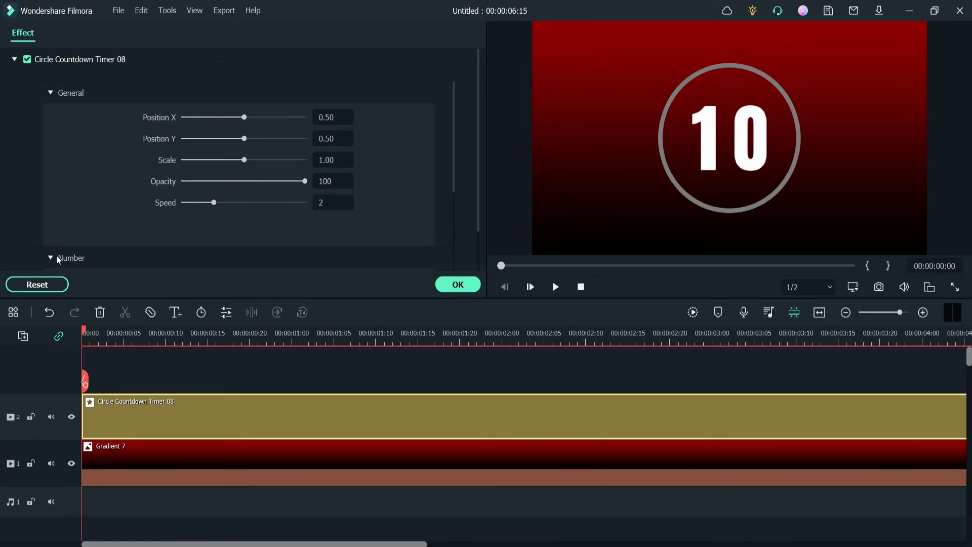
{"action": "scroll", "coordinate": [56, 255], "scroll_direction": "down", "scroll_amount": 5}
{"action": "scroll", "coordinate": [203, 178], "scroll_direction": "up", "scroll_amount": 4}
{"action": "left_click_drag", "start_coordinate": [453, 88], "coordinate": [451, 119]}
{"action": "left_click", "coordinate": [318, 141]}
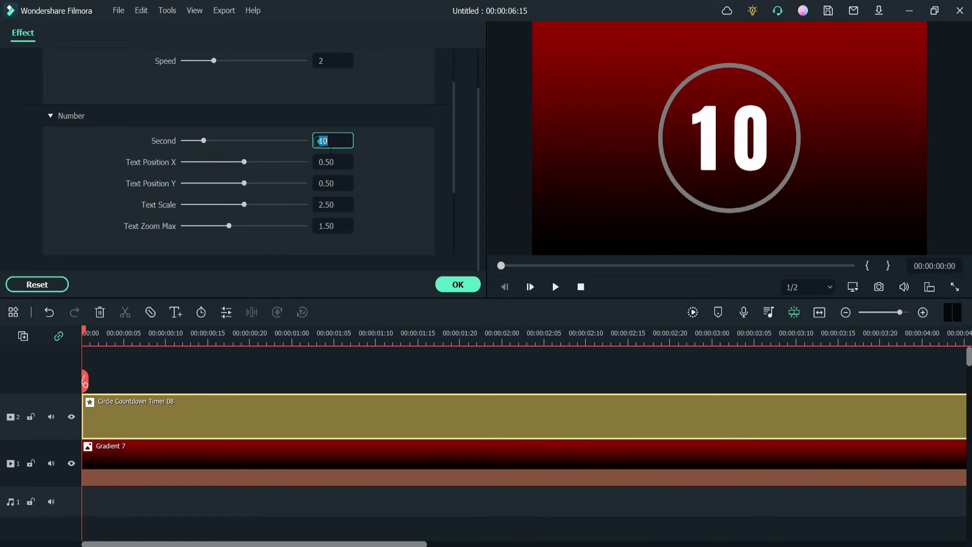
{"action": "type", "text": "6"}
{"action": "key", "text": "Return"}
{"action": "scroll", "coordinate": [355, 151], "scroll_direction": "down", "scroll_amount": 1}
{"action": "left_click", "coordinate": [321, 125]}
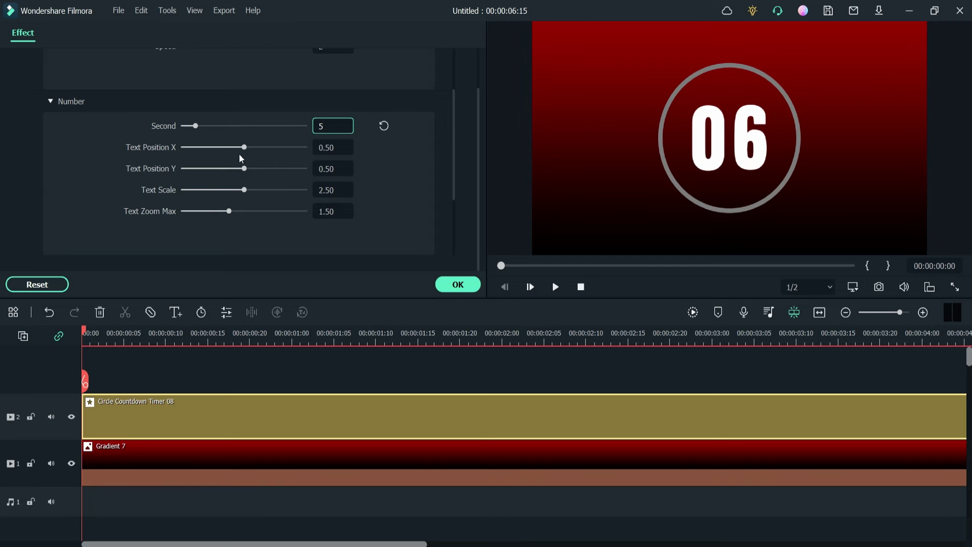
{"action": "type", "text": "5"}
{"action": "left_click_drag", "start_coordinate": [240, 148], "coordinate": [230, 190]}
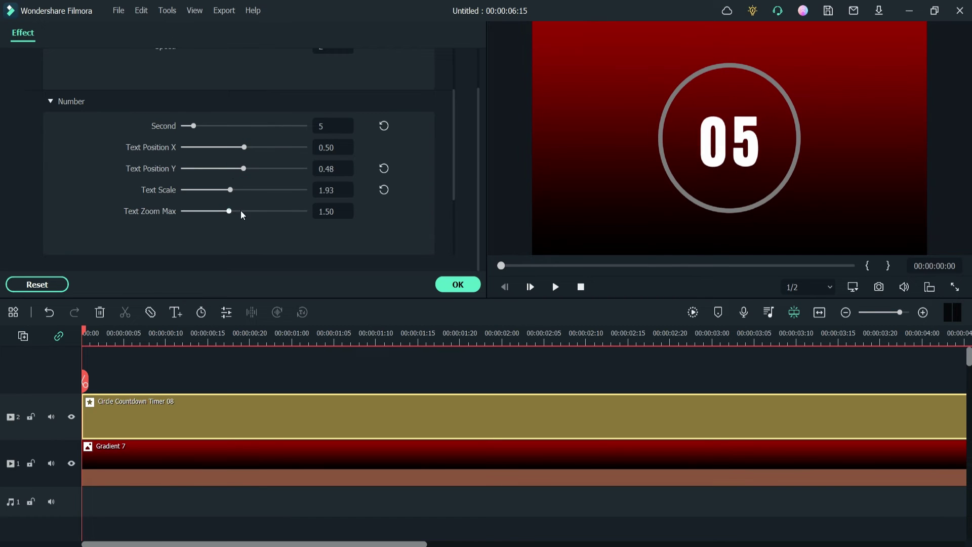
Step: In the Circle Countdown Timer 08 Theme settings, set Ring Color to dark red and Radial Circle Color to light yellow-green
{"action": "left_click", "coordinate": [51, 100]}
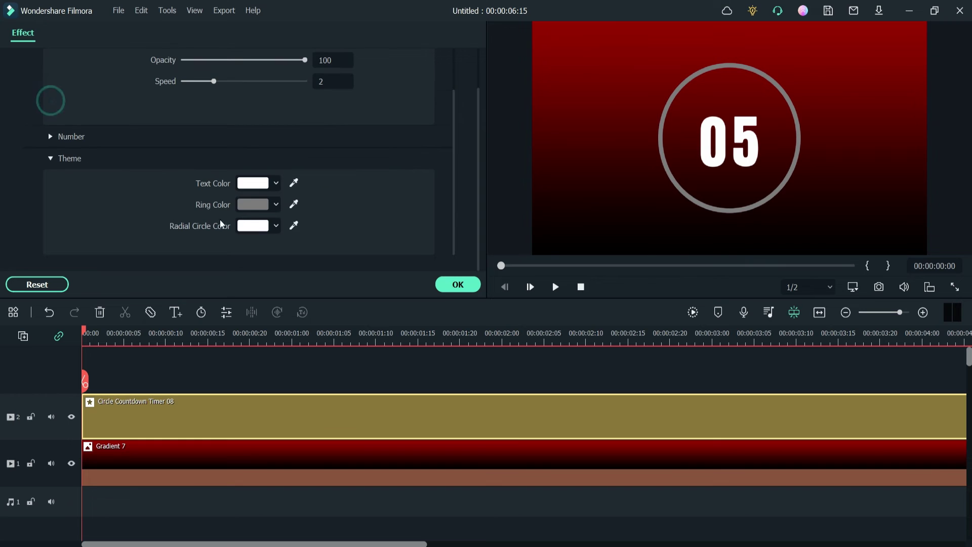
{"action": "left_click", "coordinate": [261, 205]}
{"action": "left_click", "coordinate": [274, 272]}
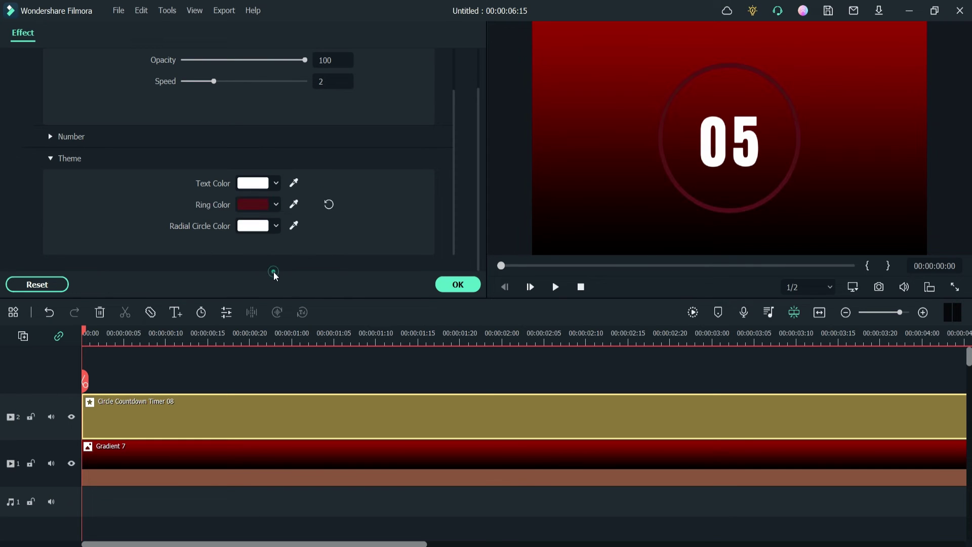
{"action": "left_click", "coordinate": [249, 225]}
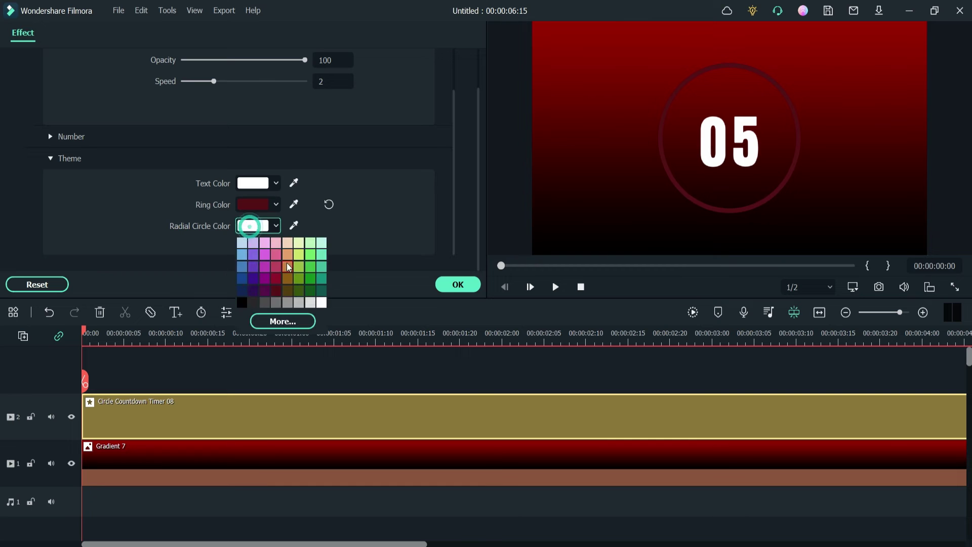
{"action": "left_click", "coordinate": [288, 266]}
{"action": "left_click", "coordinate": [249, 226]}
{"action": "left_click", "coordinate": [299, 254]}
Step: Set the circle timer's Text Color to light yellow-green, apply the settings and play the countdown
{"action": "left_click", "coordinate": [253, 183]}
{"action": "left_click", "coordinate": [299, 211]}
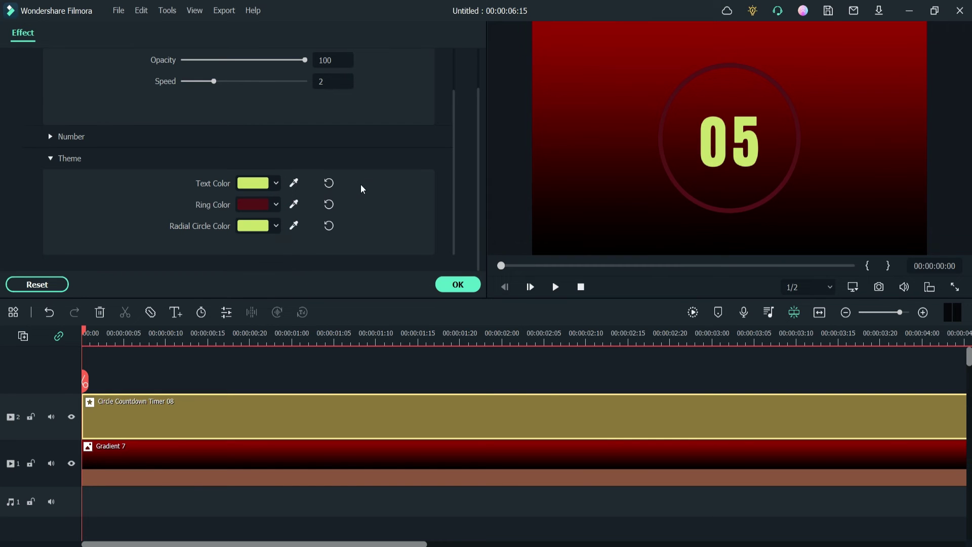
{"action": "left_click", "coordinate": [442, 285]}
{"action": "key", "text": "space"}
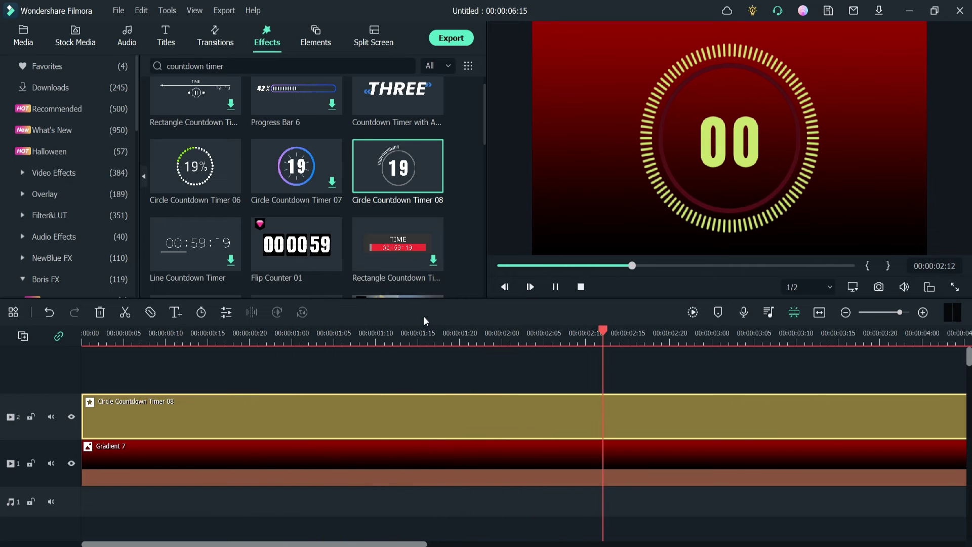
{"action": "key", "text": "space"}
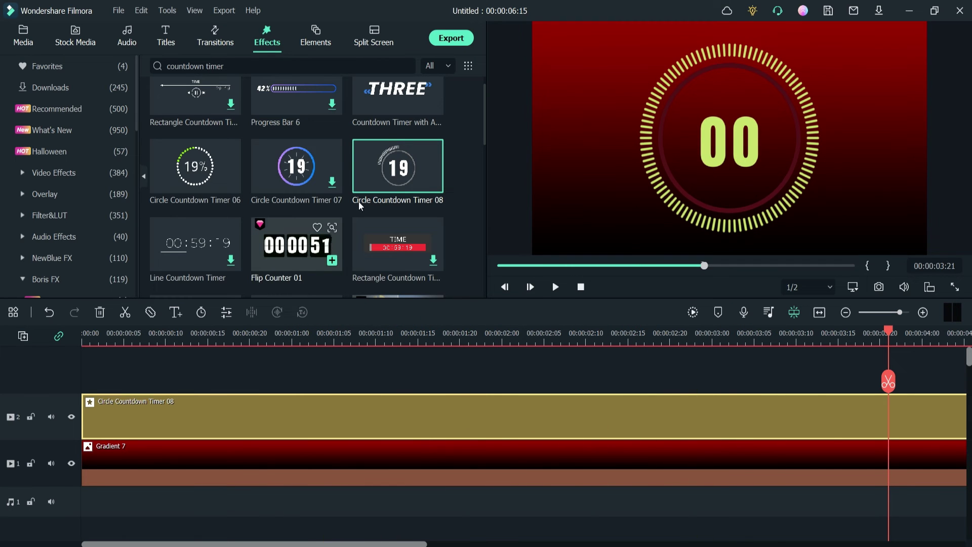
Step: Find the Circle Countdown Timer 02 effect and add it at the start of track 2
{"action": "left_click_drag", "start_coordinate": [483, 113], "coordinate": [483, 137]}
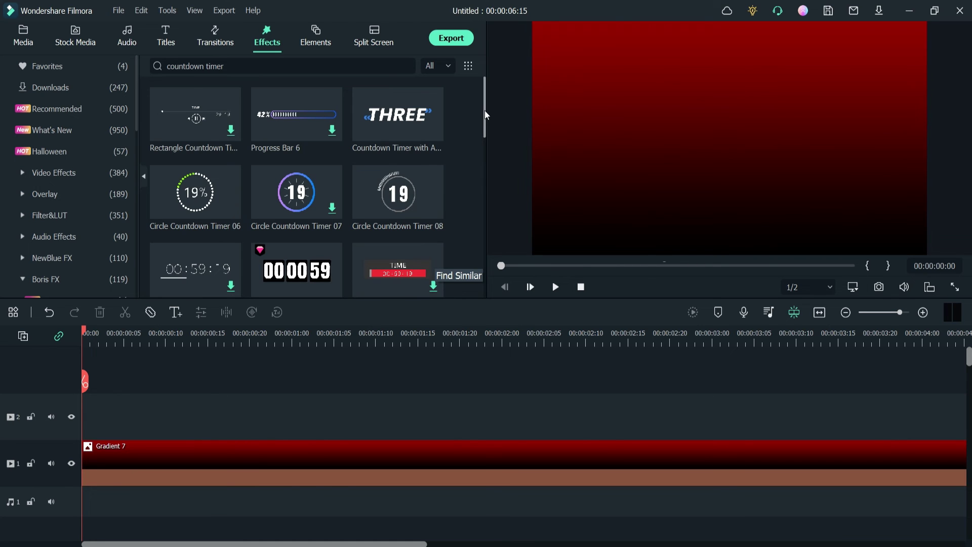
{"action": "left_click_drag", "start_coordinate": [484, 110], "coordinate": [478, 134]}
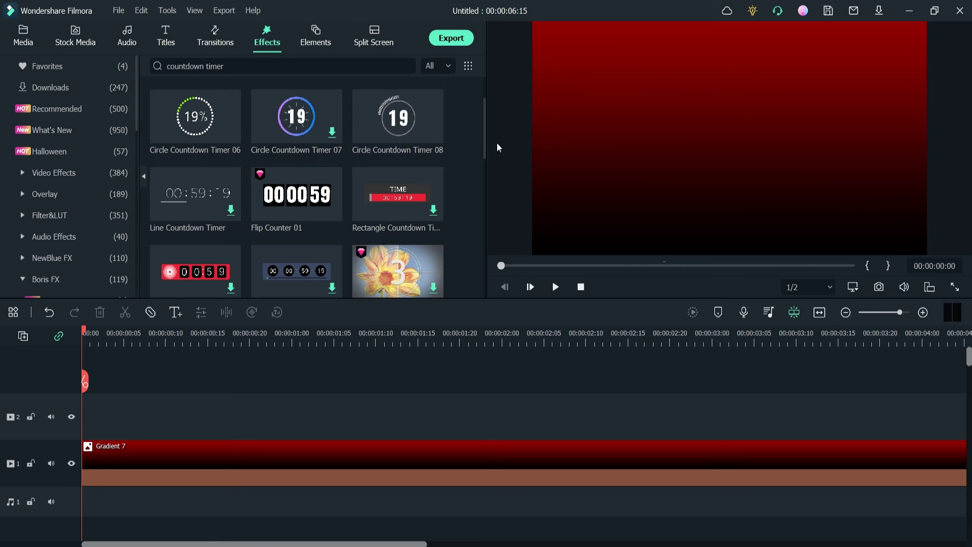
{"action": "left_click_drag", "start_coordinate": [484, 130], "coordinate": [475, 249]}
{"action": "left_click_drag", "start_coordinate": [296, 174], "coordinate": [87, 421]}
Step: Set the Circle Countdown Timer 02 clip to count down from 8 with Color Filled brown, then apply and play it
{"action": "double_click", "coordinate": [266, 416]}
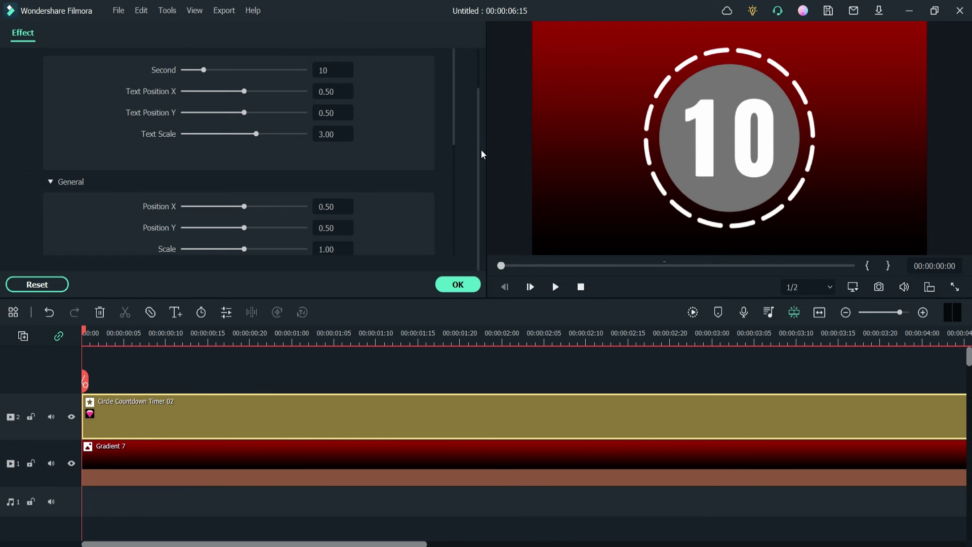
{"action": "left_click_drag", "start_coordinate": [481, 150], "coordinate": [474, 104]}
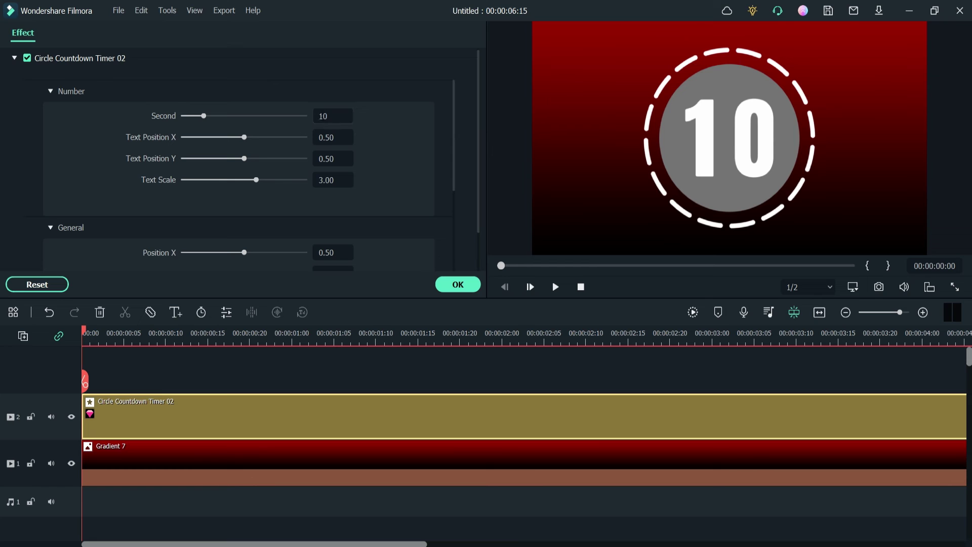
{"action": "scroll", "coordinate": [408, 175], "scroll_direction": "down", "scroll_amount": 5}
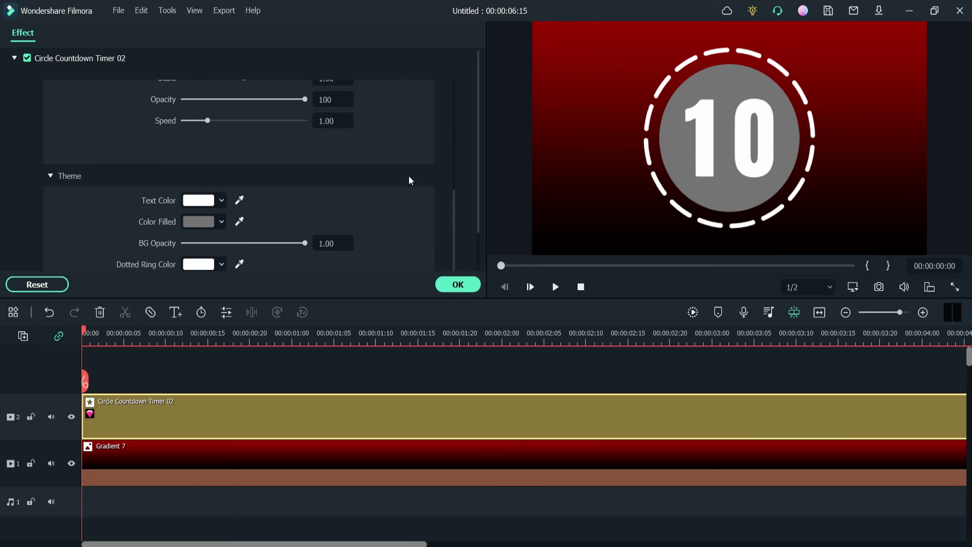
{"action": "left_click", "coordinate": [205, 222]}
{"action": "left_click", "coordinate": [229, 275]}
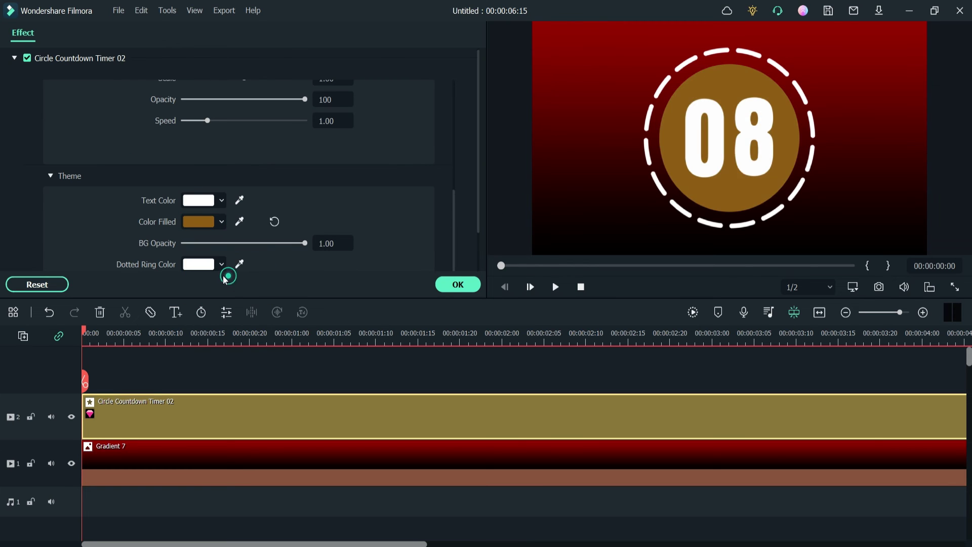
{"action": "left_click", "coordinate": [458, 284]}
{"action": "key", "text": "space"}
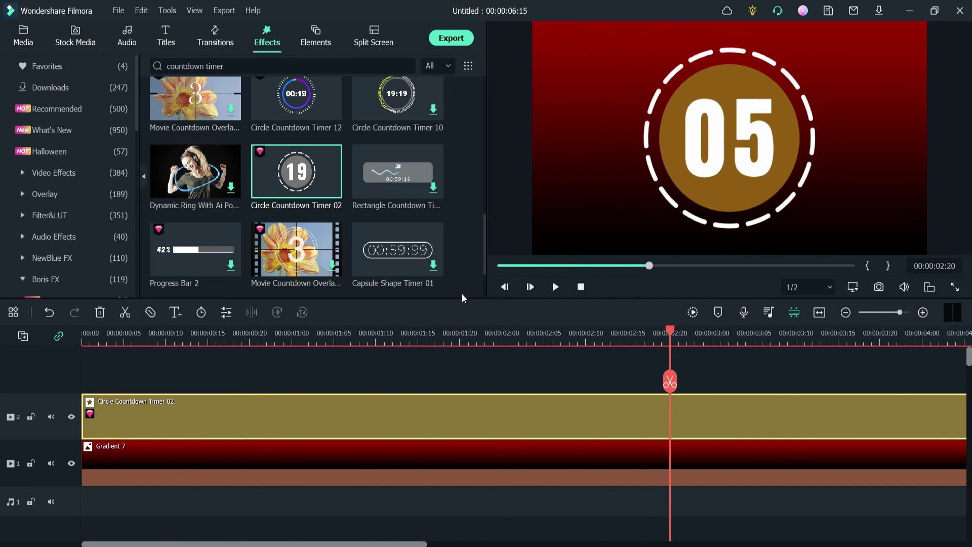
Step: Replace the Circle Countdown Timer 02 clip on track 2 with the Circle Countdown Timer 08 effect and play its beginning
{"action": "left_click", "coordinate": [433, 404]}
{"action": "key", "text": "Delete"}
{"action": "scroll", "coordinate": [438, 180], "scroll_direction": "down", "scroll_amount": 3}
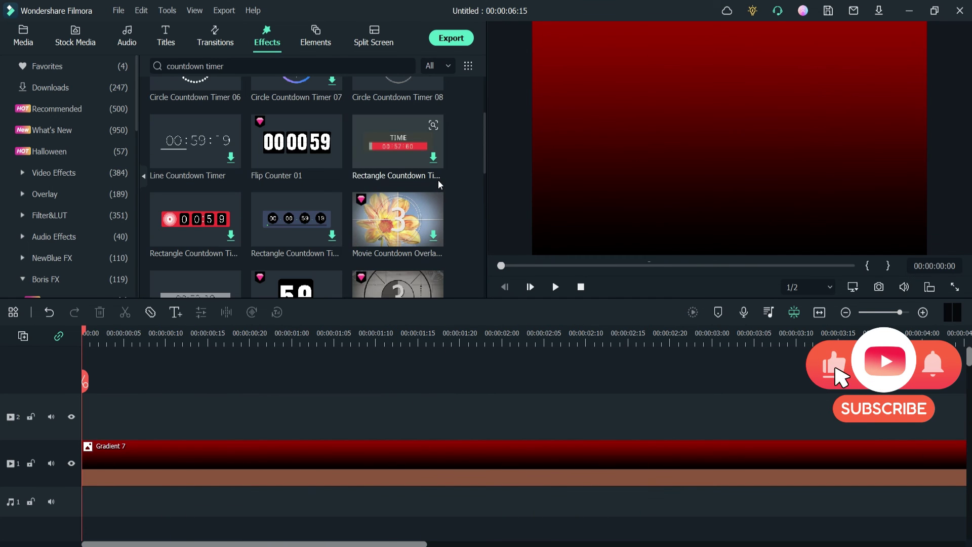
{"action": "scroll", "coordinate": [439, 180], "scroll_direction": "up", "scroll_amount": 2}
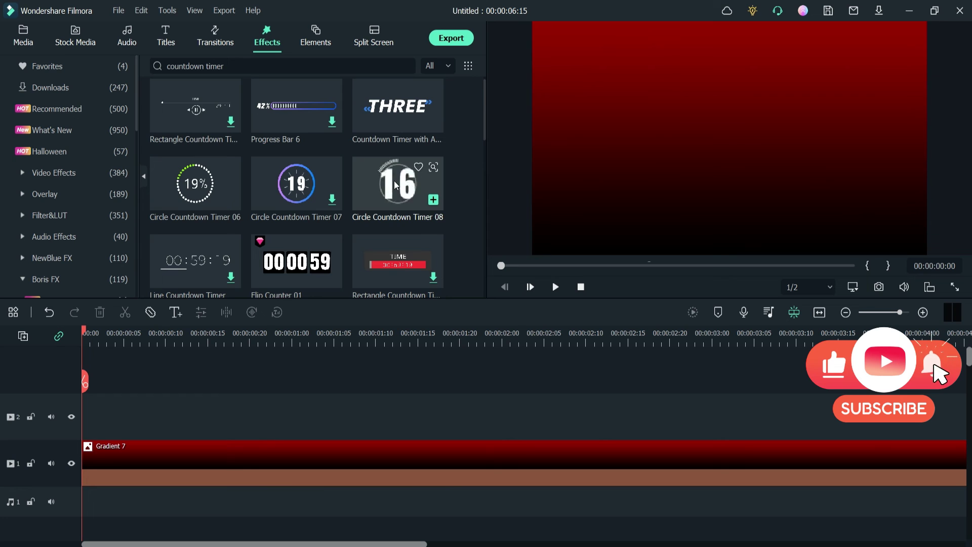
{"action": "left_click_drag", "start_coordinate": [392, 198], "coordinate": [99, 405]}
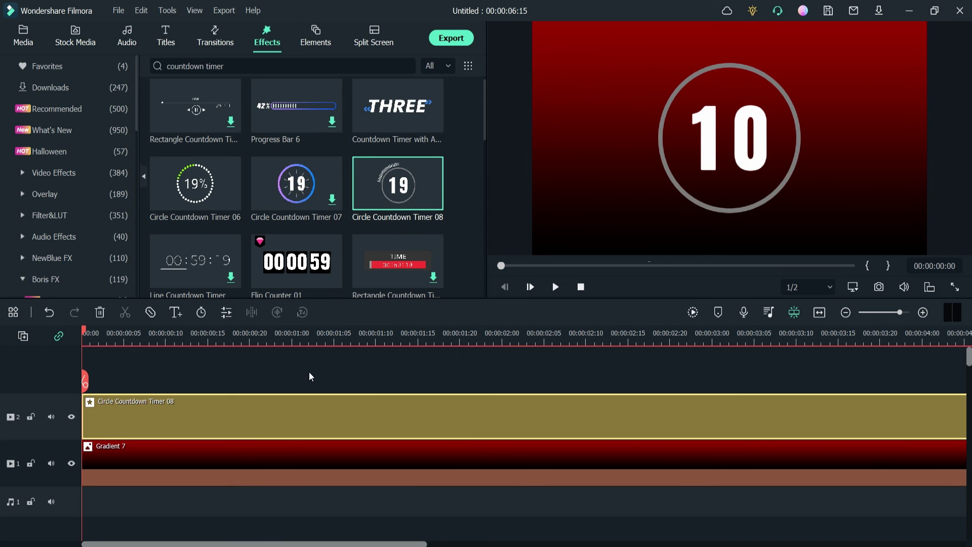
{"action": "key", "text": "space"}
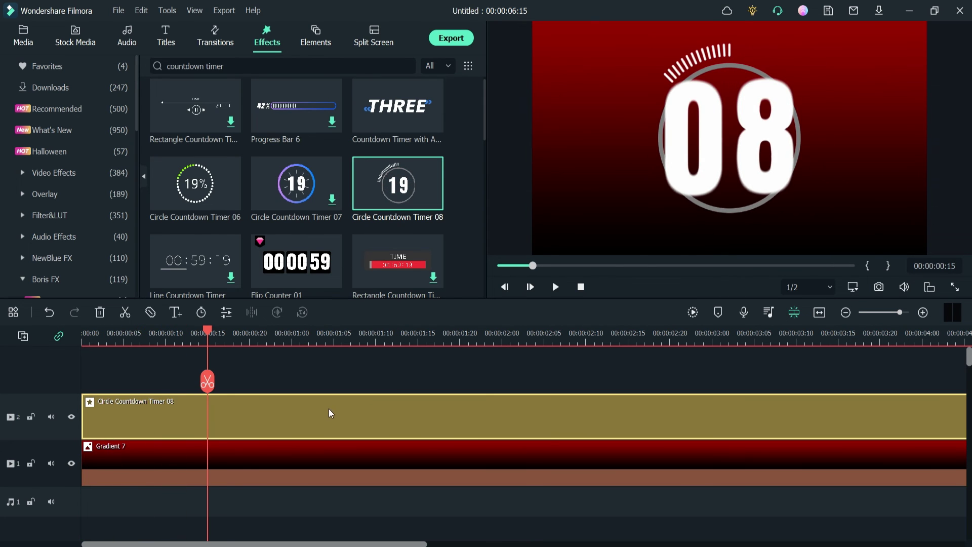
Step: Change the Second value in the Circle Countdown Timer 08 clip's Number settings, apply it and play the countdown
{"action": "double_click", "coordinate": [329, 408]}
{"action": "scroll", "coordinate": [90, 163], "scroll_direction": "down", "scroll_amount": 5}
{"action": "scroll", "coordinate": [387, 148], "scroll_direction": "up", "scroll_amount": 5}
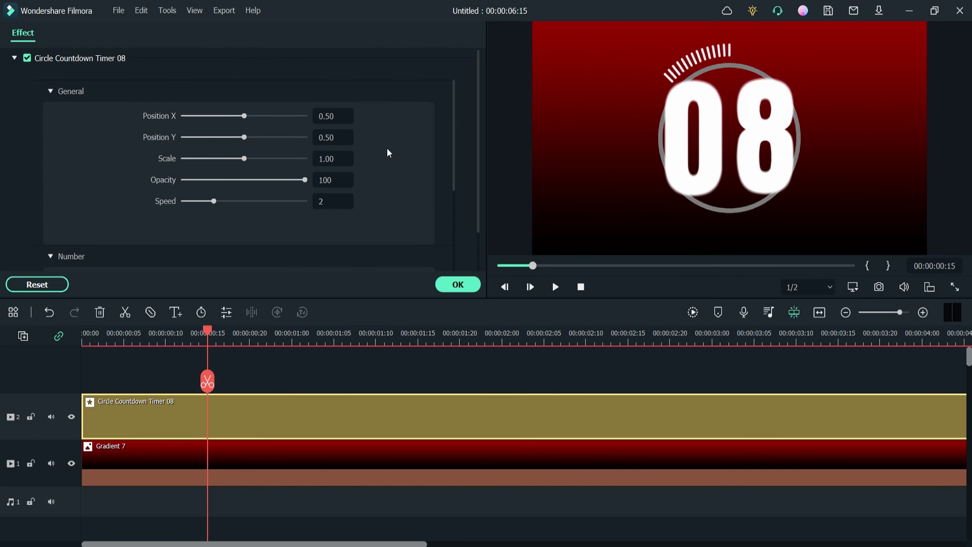
{"action": "left_click_drag", "start_coordinate": [454, 124], "coordinate": [442, 206]}
{"action": "left_click", "coordinate": [321, 121]}
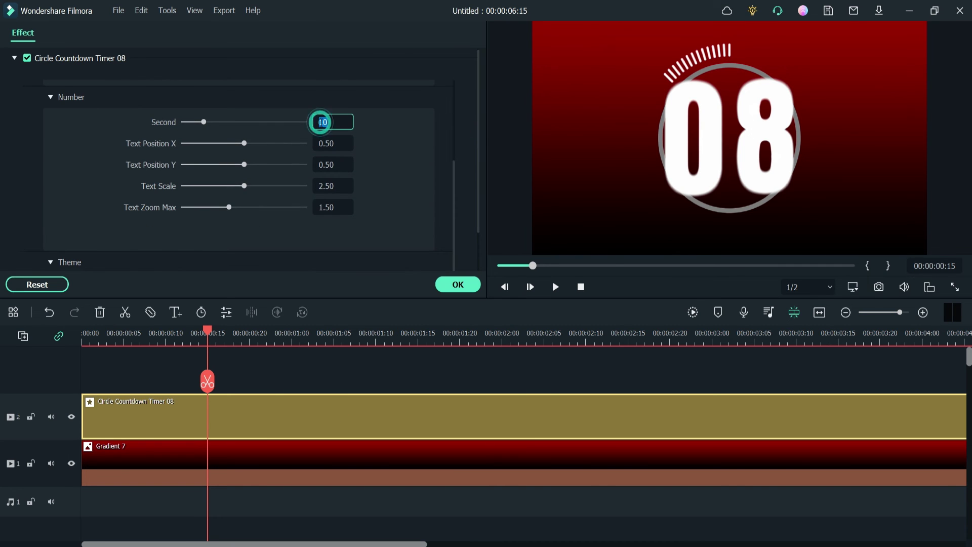
{"action": "left_click", "coordinate": [441, 282]}
{"action": "key", "text": "space"}
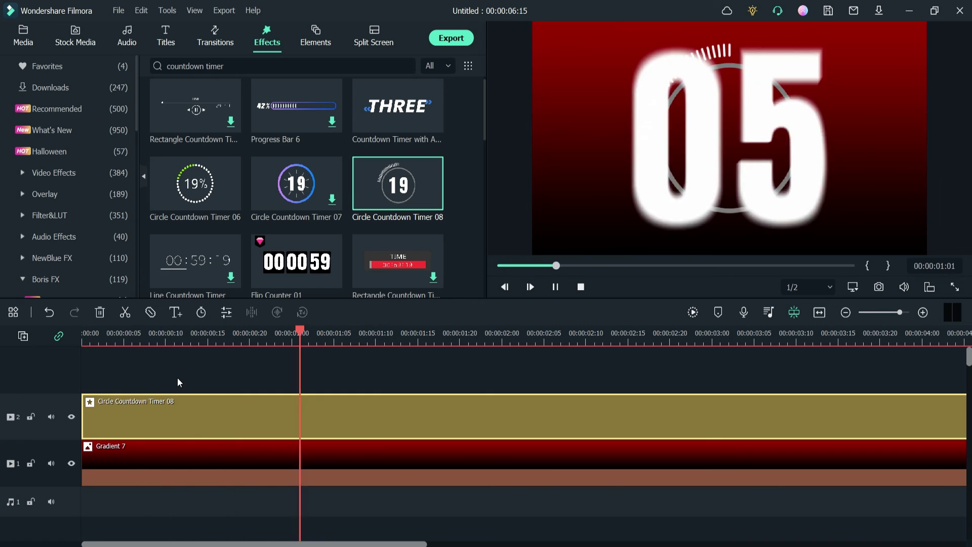
{"action": "key", "text": "space"}
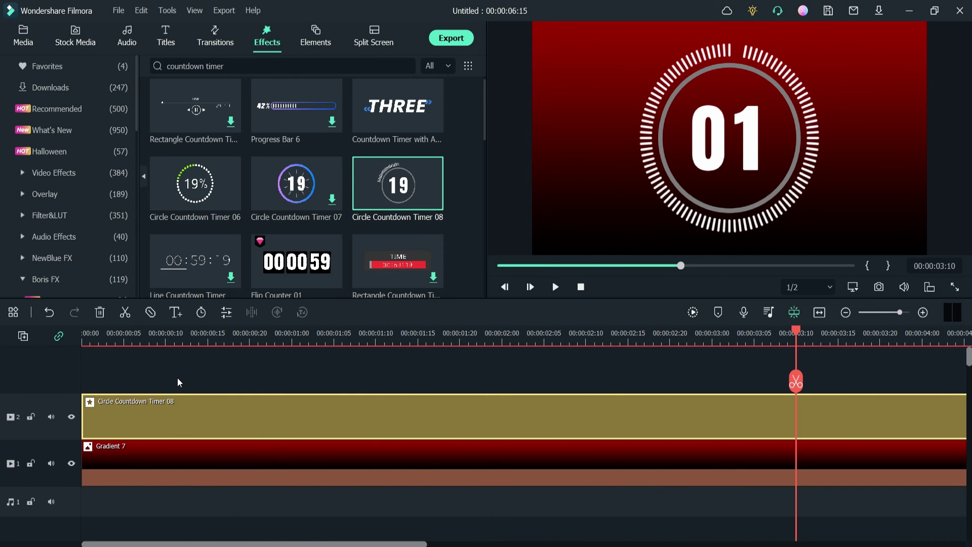